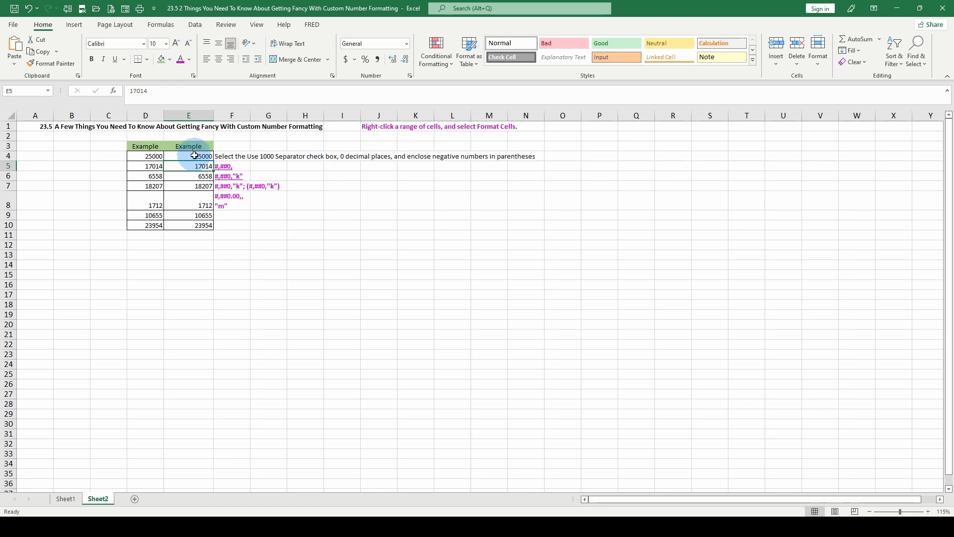
Try the comma style with no decimal places on cell E4, and undo that formatting
{"action": "left_click", "coordinate": [195, 156]}
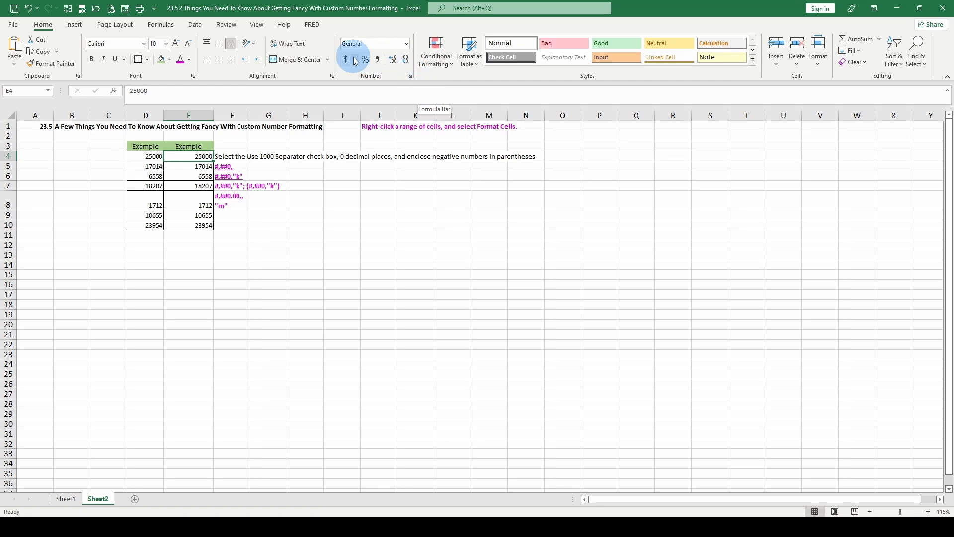
{"action": "left_click", "coordinate": [378, 63]}
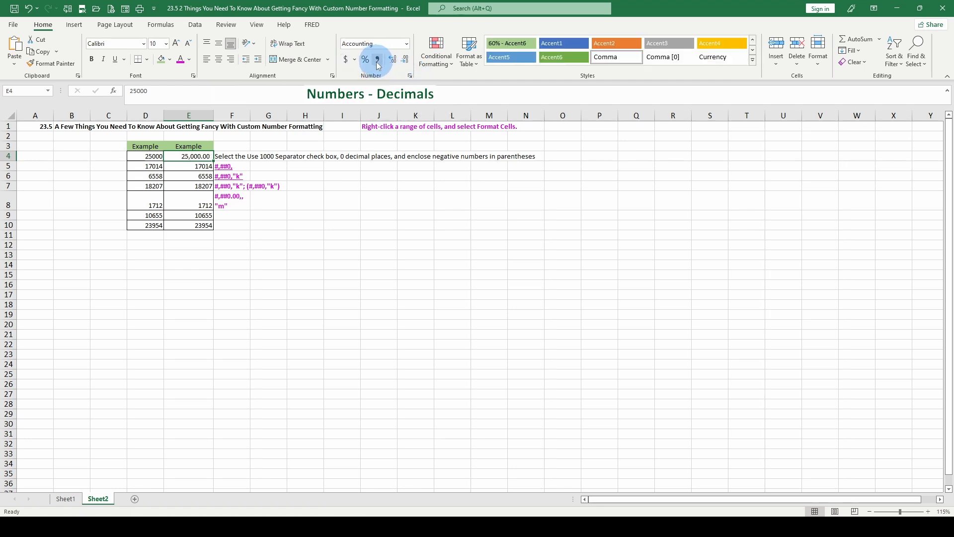
{"action": "left_click", "coordinate": [405, 60]}
{"action": "left_click", "coordinate": [404, 59]}
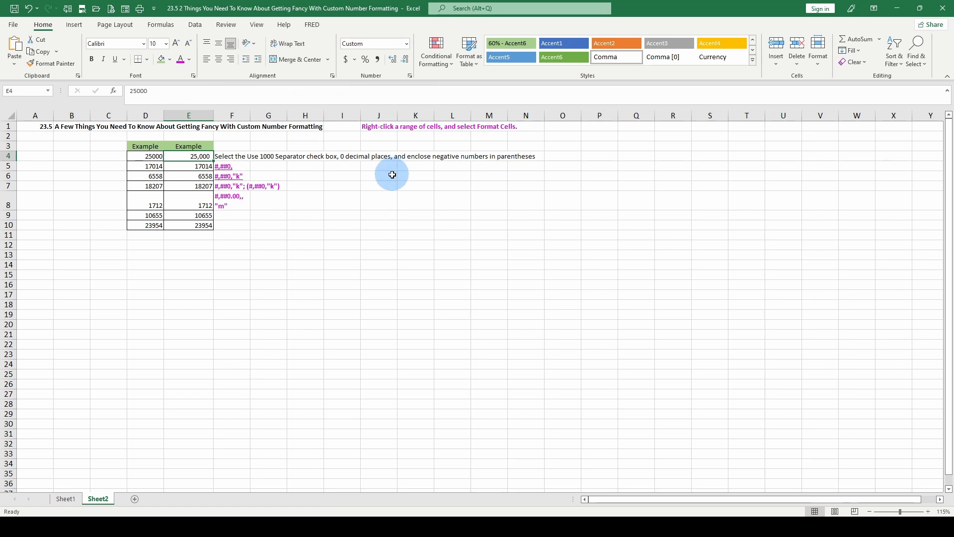
{"action": "key", "text": "ctrl+z"}
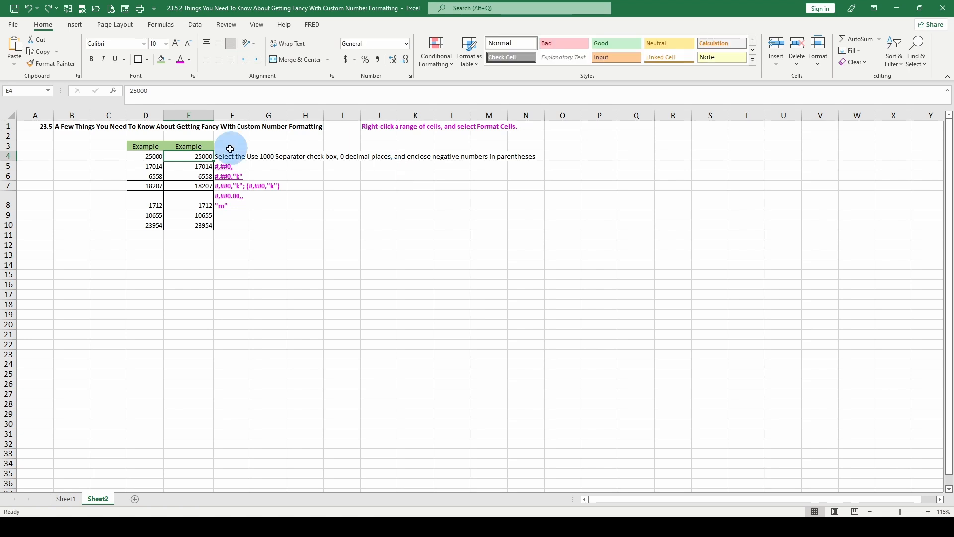
Format cell E4 as a Number with 0 decimal places, the 1000 separator, and negative numbers in red parentheses
{"action": "right_click", "coordinate": [201, 161]}
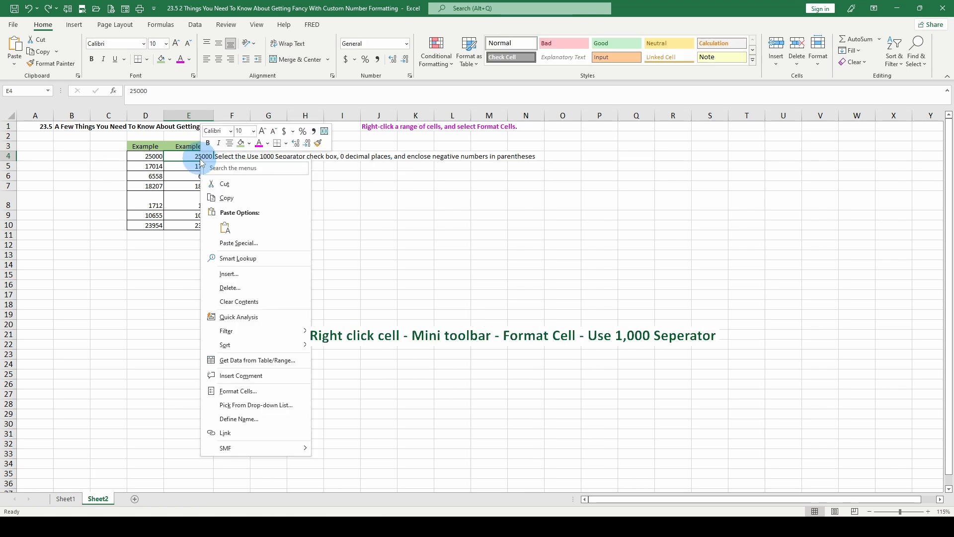
{"action": "left_click", "coordinate": [233, 390]}
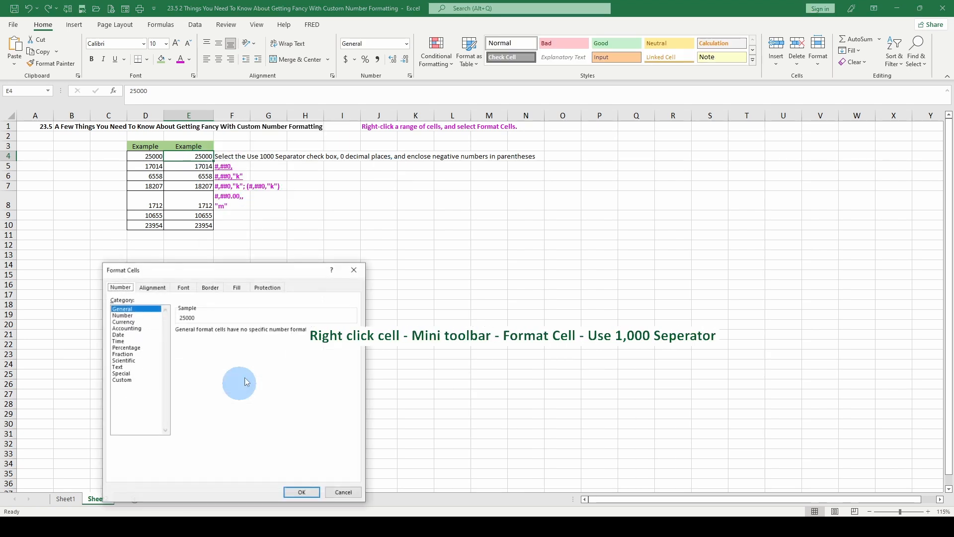
{"action": "left_click", "coordinate": [125, 316]}
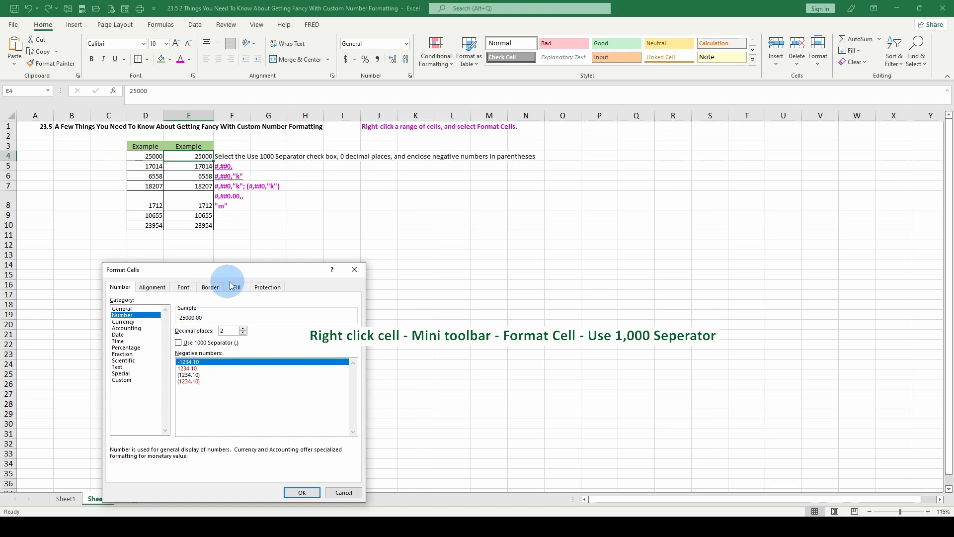
{"action": "left_click_drag", "start_coordinate": [174, 270], "coordinate": [227, 262]}
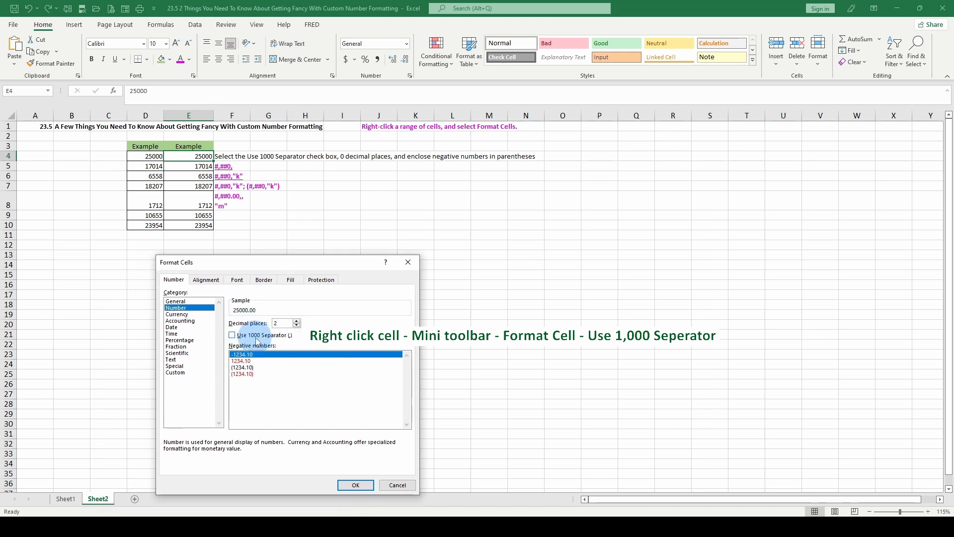
{"action": "left_click", "coordinate": [297, 326]}
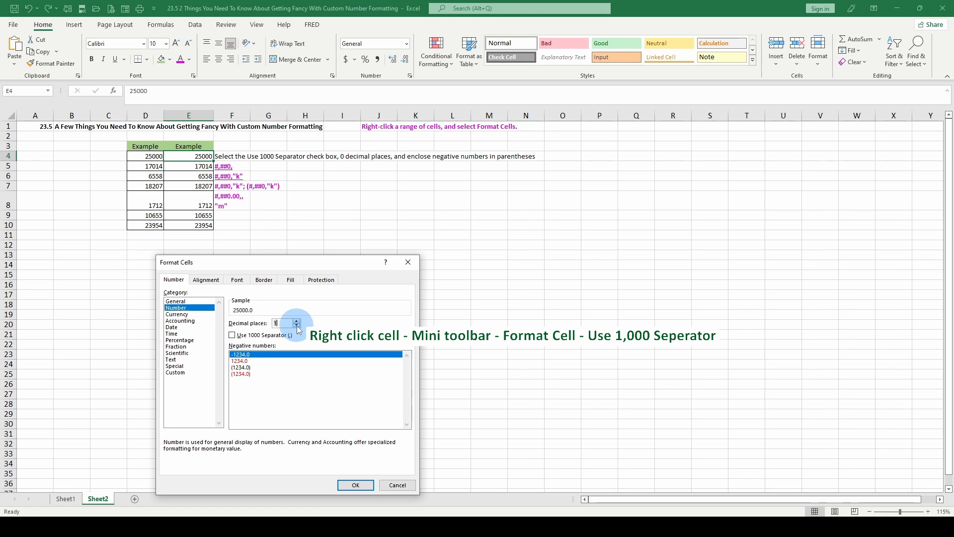
{"action": "left_click", "coordinate": [296, 326]}
{"action": "left_click", "coordinate": [237, 336]}
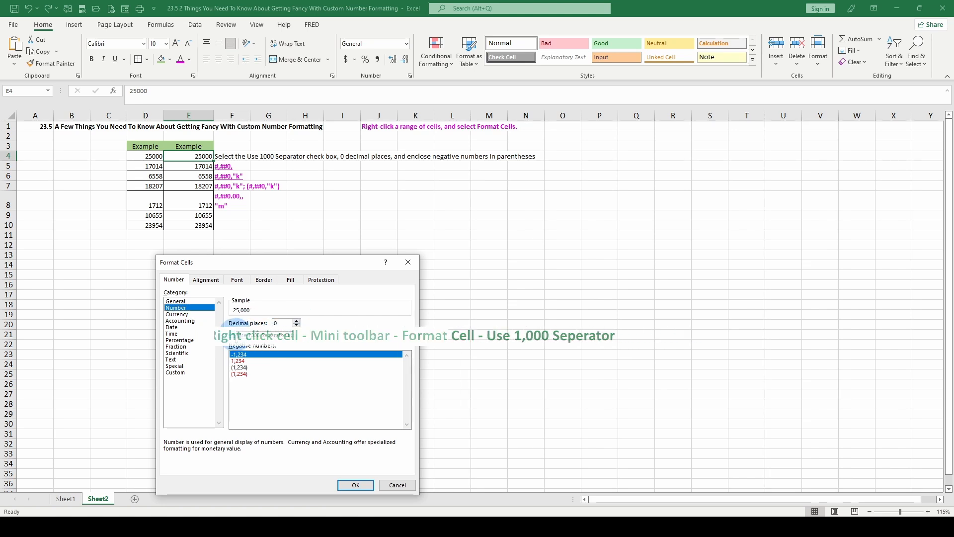
{"action": "left_click", "coordinate": [240, 374]}
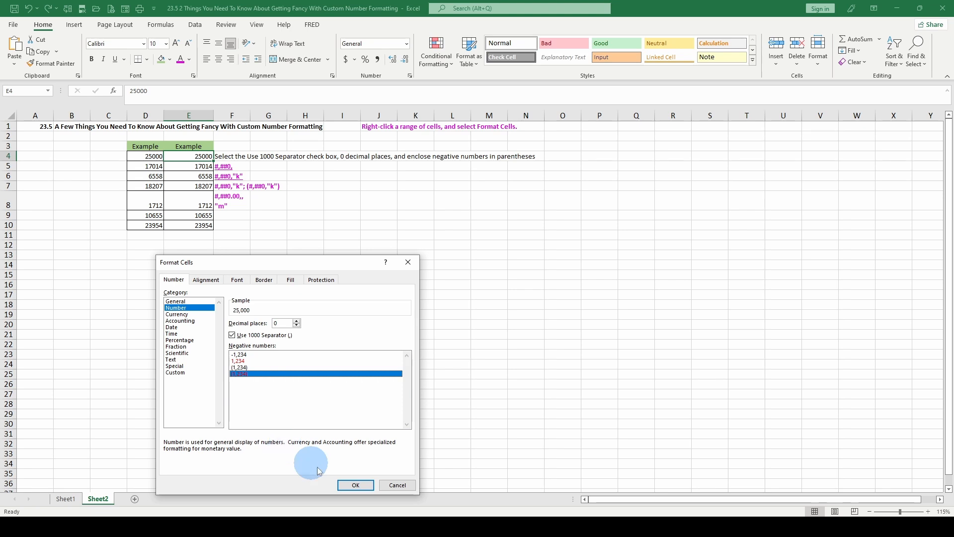
{"action": "left_click", "coordinate": [356, 485]}
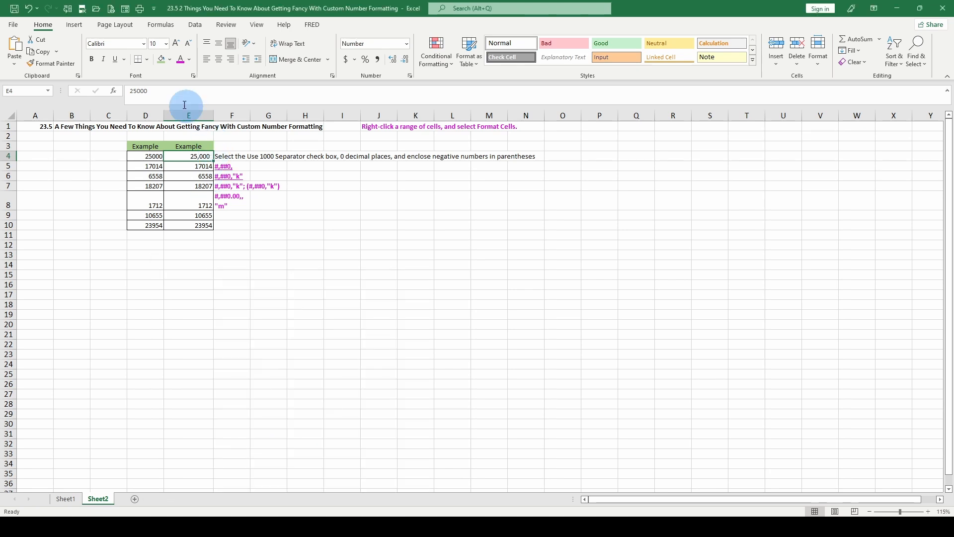
Make the value in cell E4 negative so it reads -25000
{"action": "left_click", "coordinate": [130, 92]}
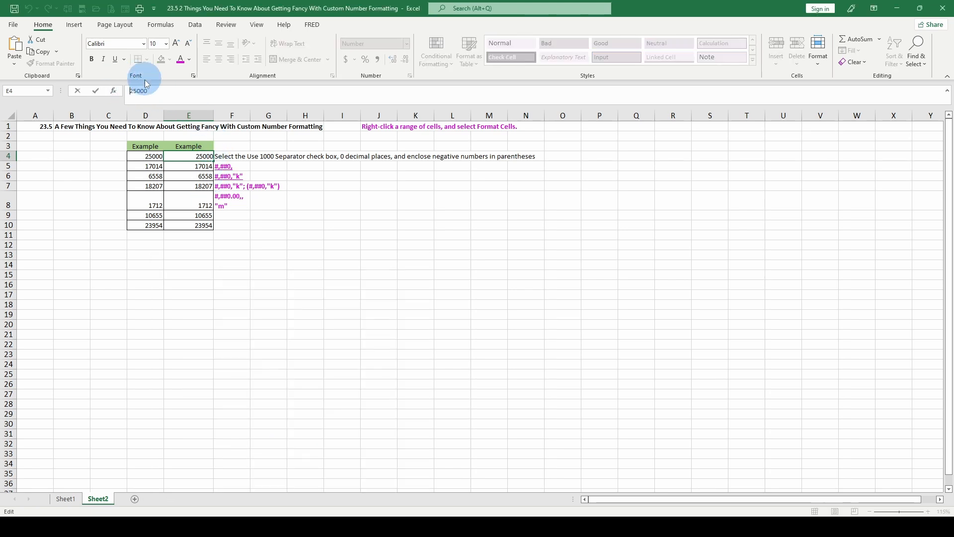
{"action": "type", "text": "-"}
{"action": "left_click", "coordinate": [191, 157]}
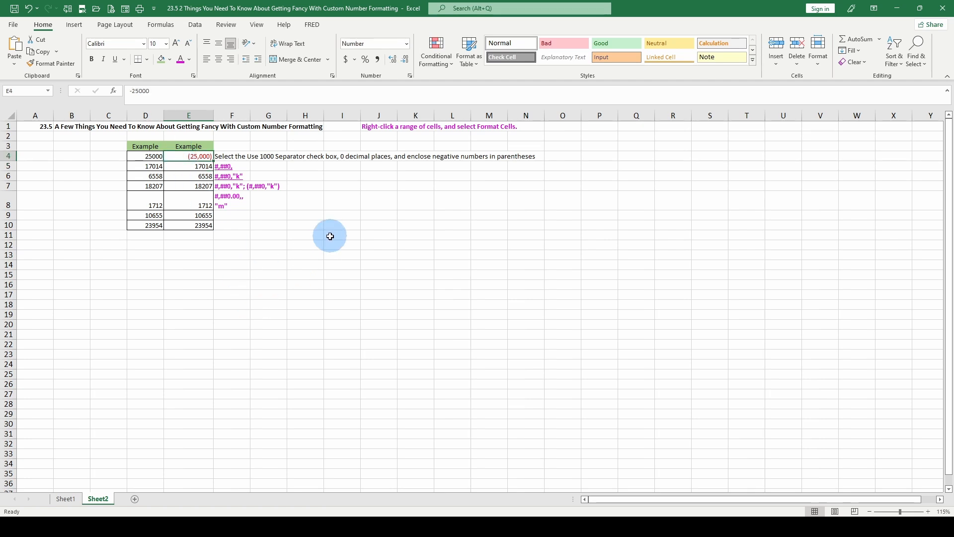
Copy the value of cell D4 into the range I12:I25
{"action": "key", "text": "Left"}
{"action": "key", "text": "ctrl+c"}
{"action": "left_click_drag", "start_coordinate": [348, 245], "coordinate": [356, 374]}
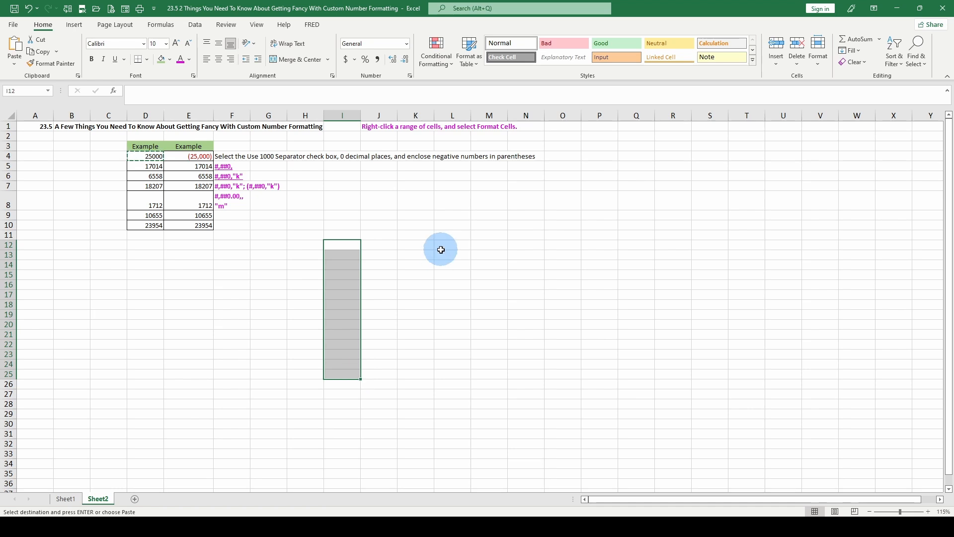
{"action": "key", "text": "ctrl+v"}
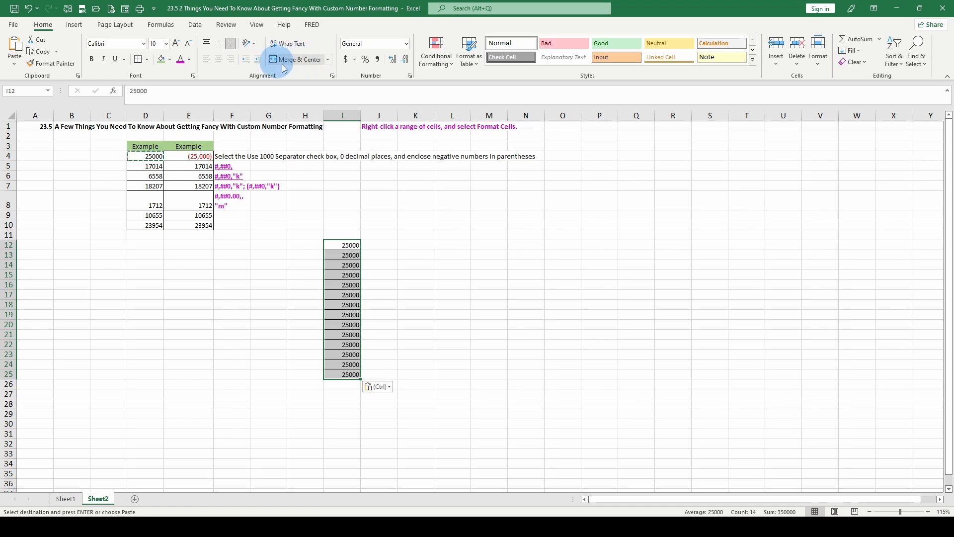
Apply the comma style with no decimal places to the range I12:I25
{"action": "left_click", "coordinate": [379, 61]}
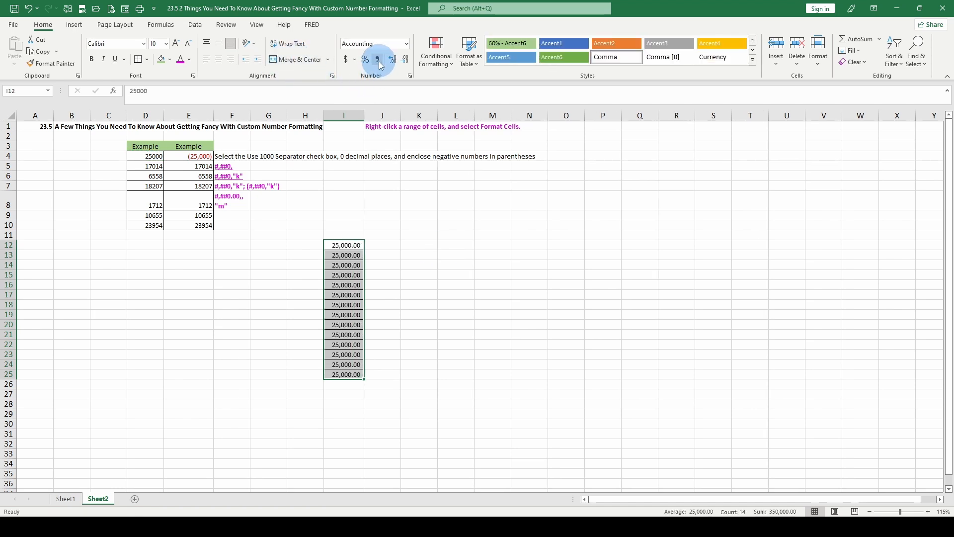
{"action": "left_click", "coordinate": [344, 295]}
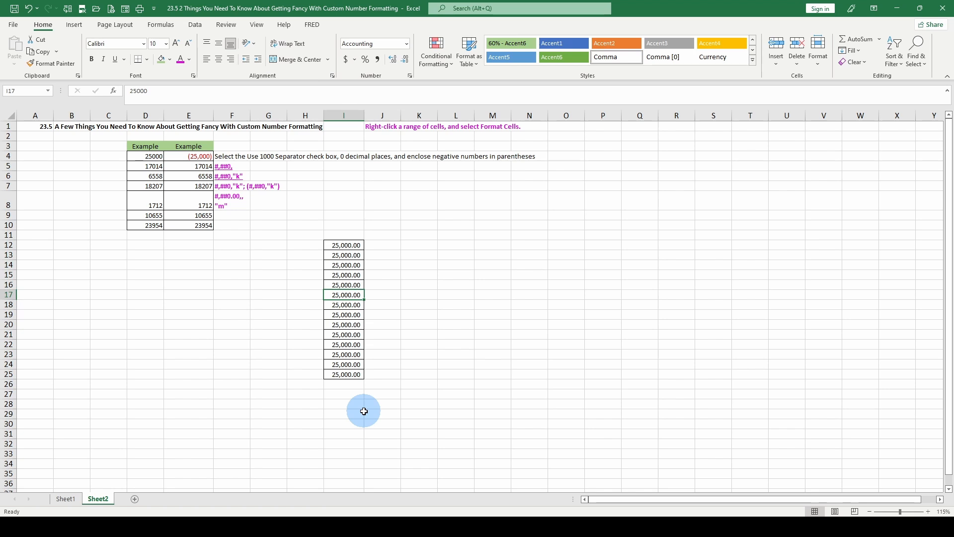
{"action": "left_click_drag", "start_coordinate": [338, 247], "coordinate": [346, 374]}
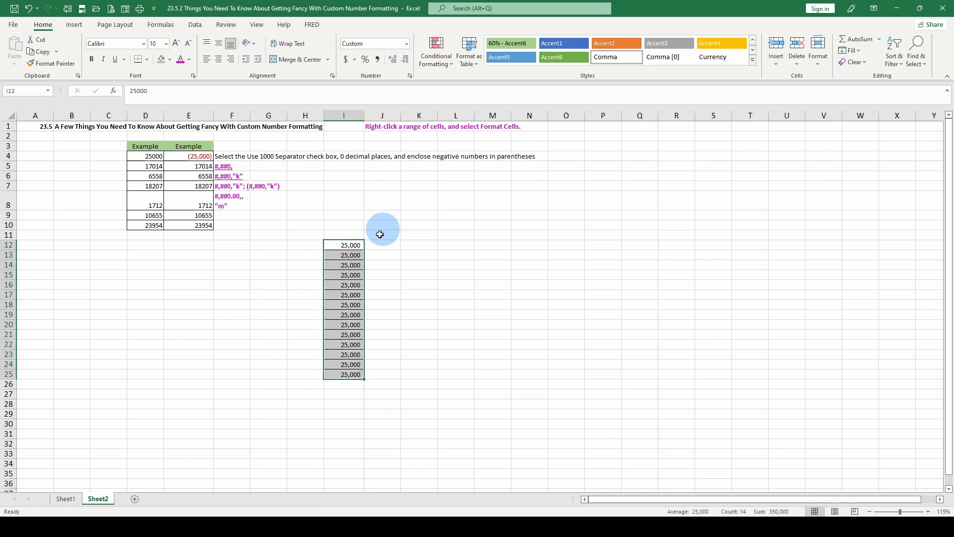
Enter 14000 in cell I18 and -25000 in cell I16
{"action": "left_click", "coordinate": [348, 301]}
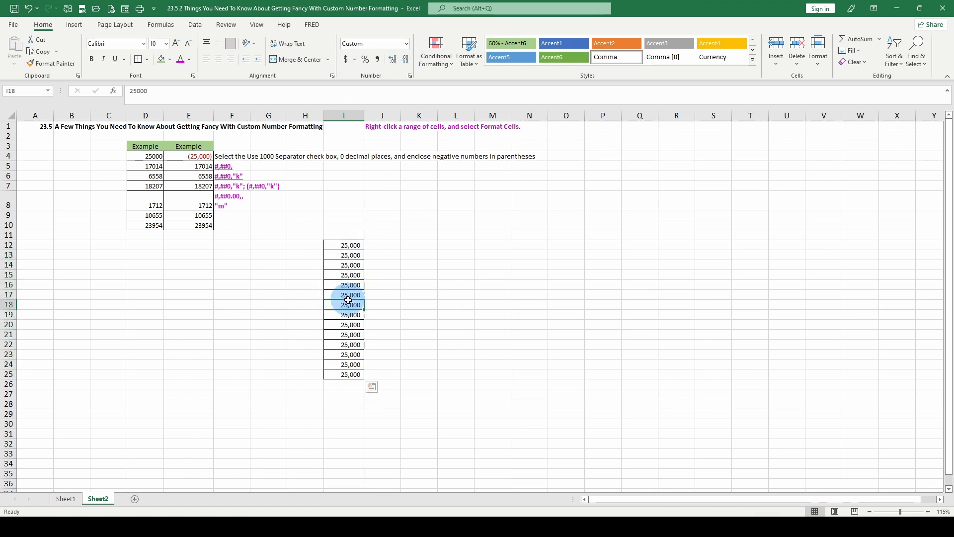
{"action": "type", "text": "14000"}
{"action": "key", "text": "Return"}
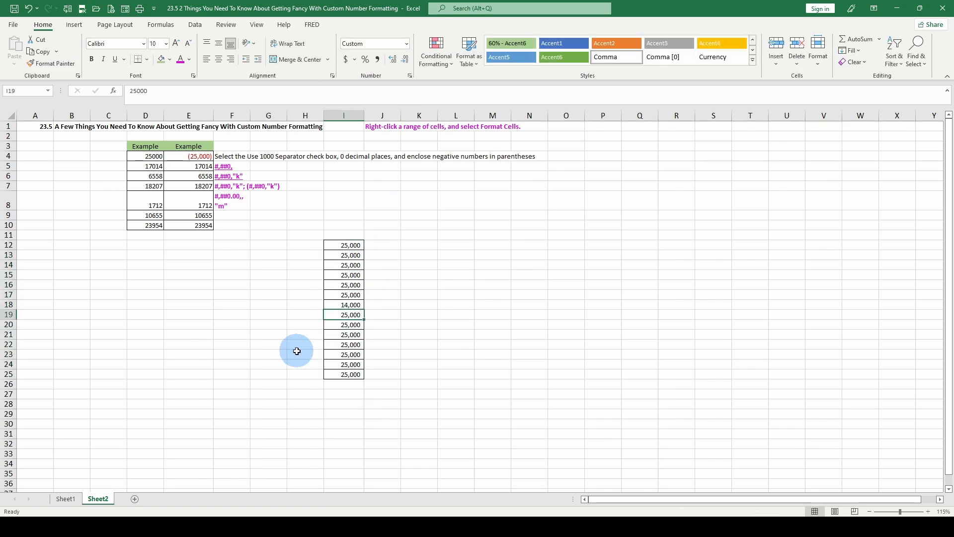
{"action": "key", "text": "Up"}
{"action": "key", "text": "Up"}
{"action": "key", "text": "Up"}
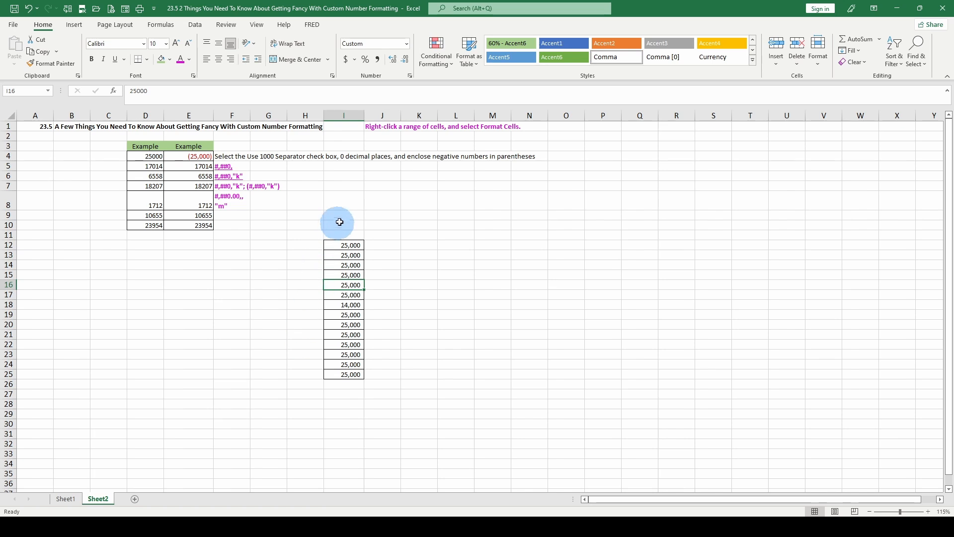
{"action": "type", "text": "-"}
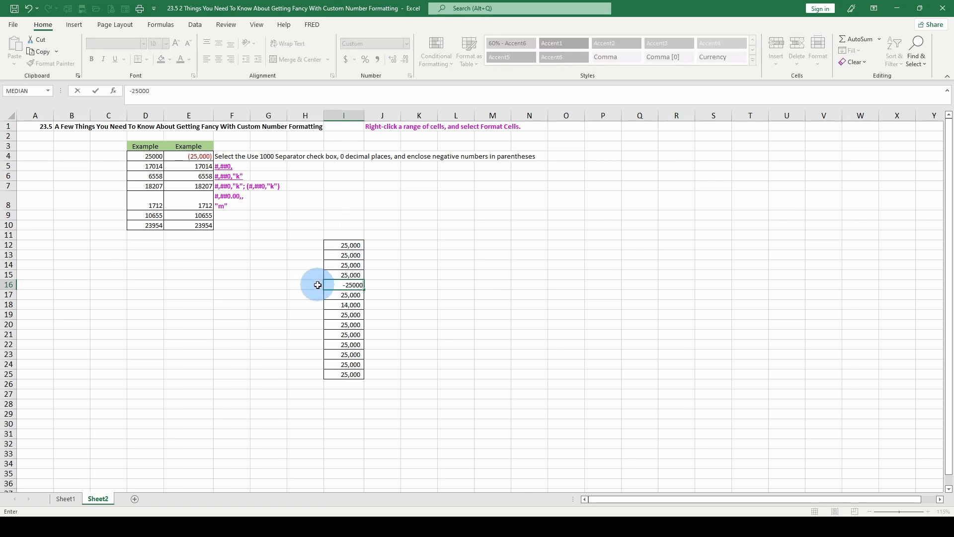
{"action": "type", "text": "25000"}
{"action": "key", "text": "ctrl+Return"}
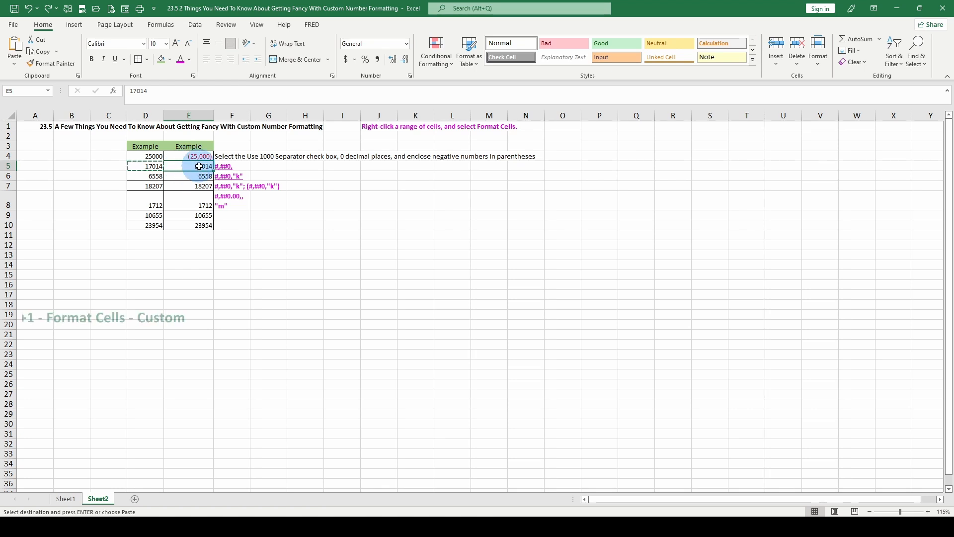
Examine the available custom number format codes for cell E5 and their samples without applying any
{"action": "key", "text": "ctrl+1"}
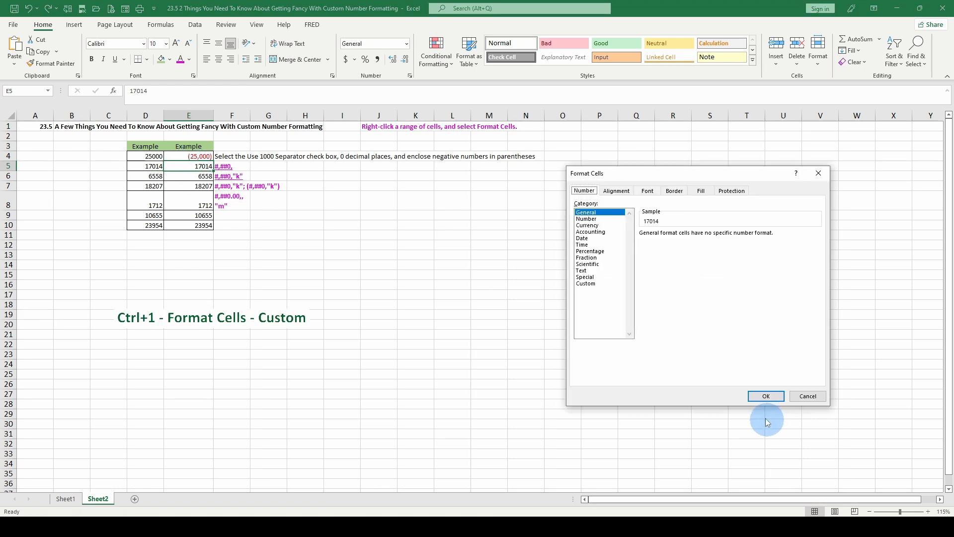
{"action": "left_click", "coordinate": [592, 284]}
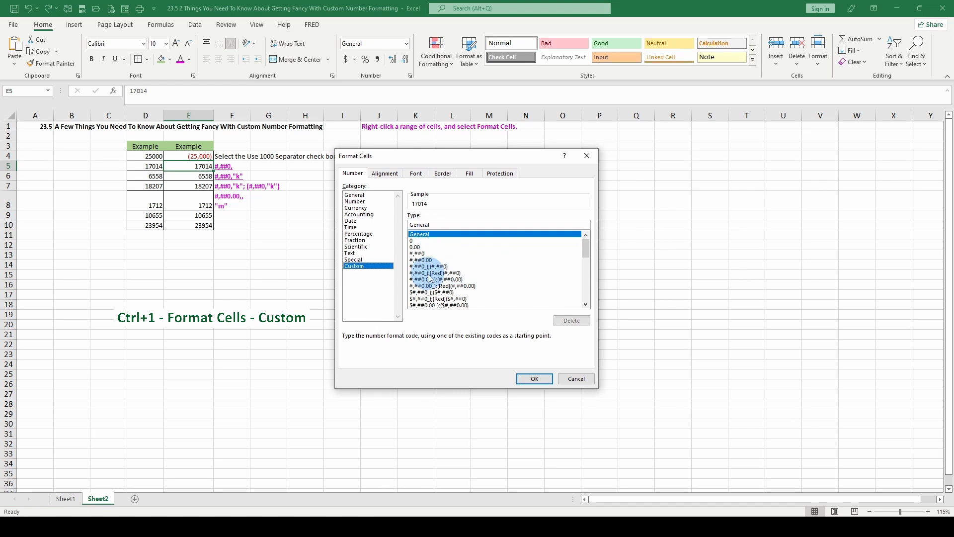
{"action": "left_click", "coordinate": [432, 292]}
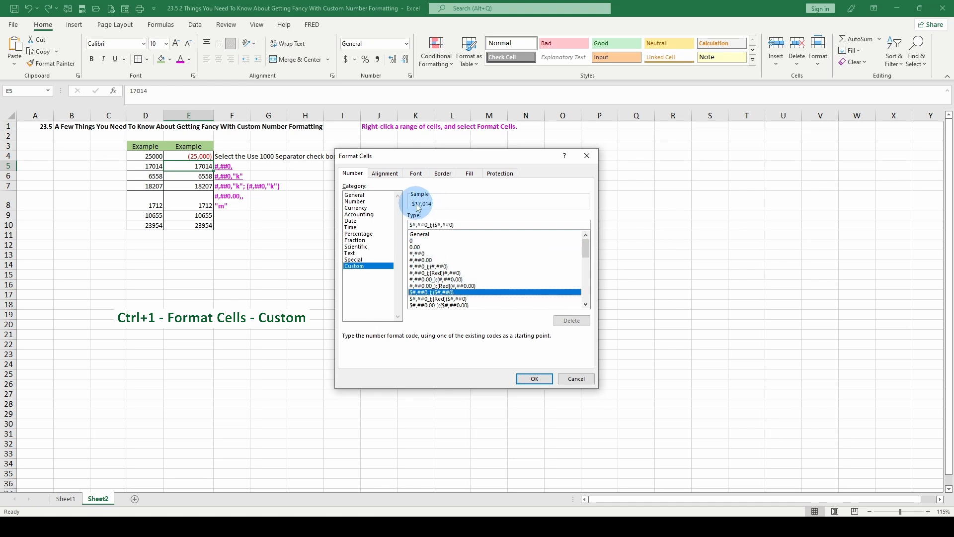
{"action": "left_click", "coordinate": [509, 258]}
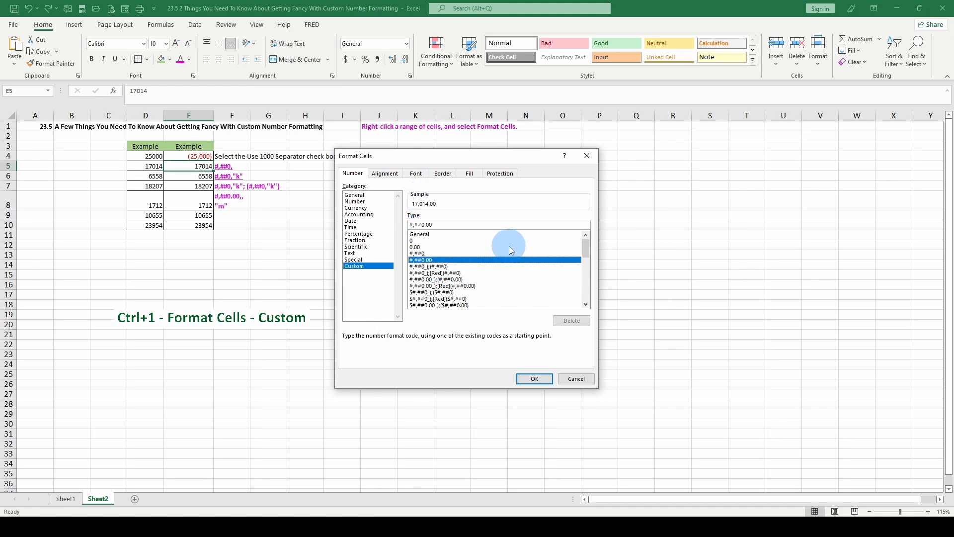
{"action": "key", "text": "Down"}
{"action": "key", "text": "Down"}
{"action": "key", "text": "Down"}
{"action": "key", "text": "Down"}
{"action": "key", "text": "Down"}
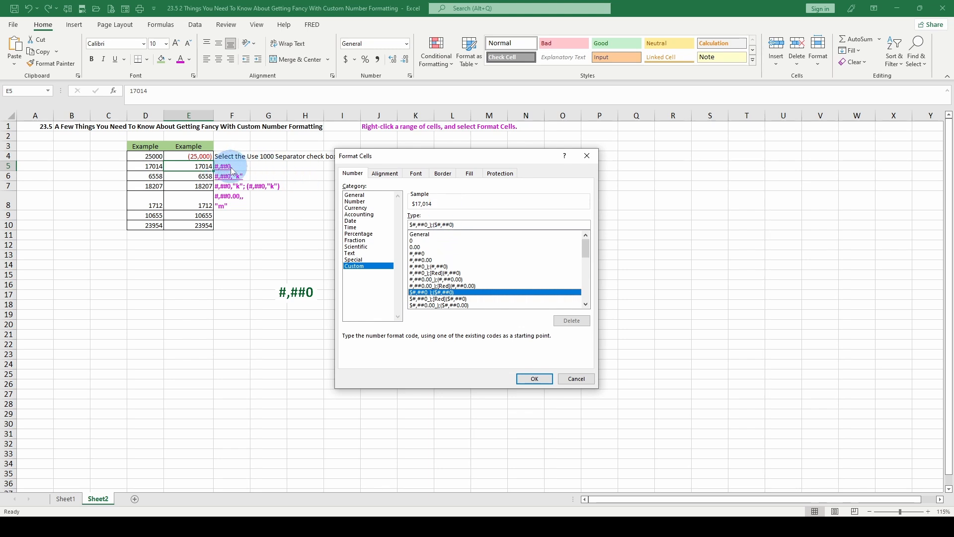
{"action": "scroll", "coordinate": [581, 280], "scroll_direction": "down", "scroll_amount": 10}
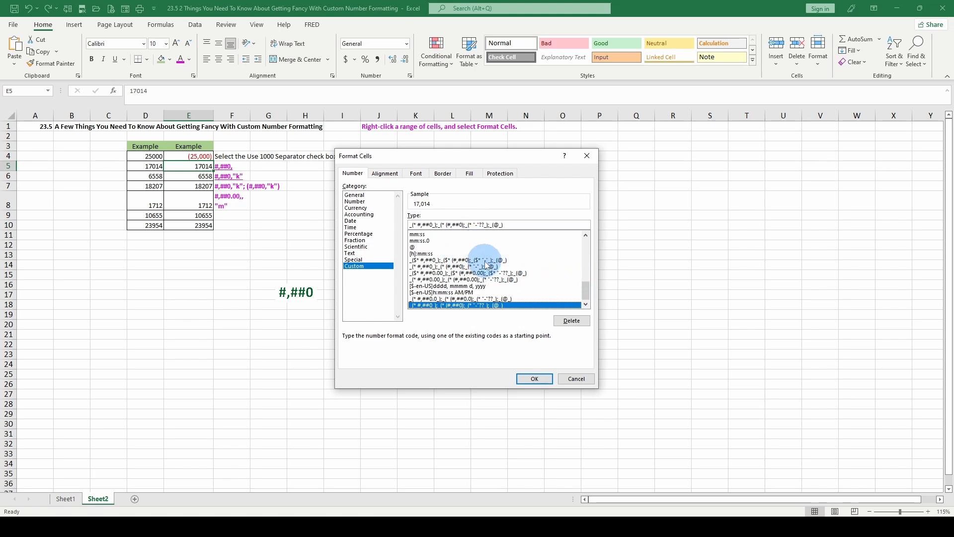
{"action": "scroll", "coordinate": [485, 260], "scroll_direction": "up", "scroll_amount": 10}
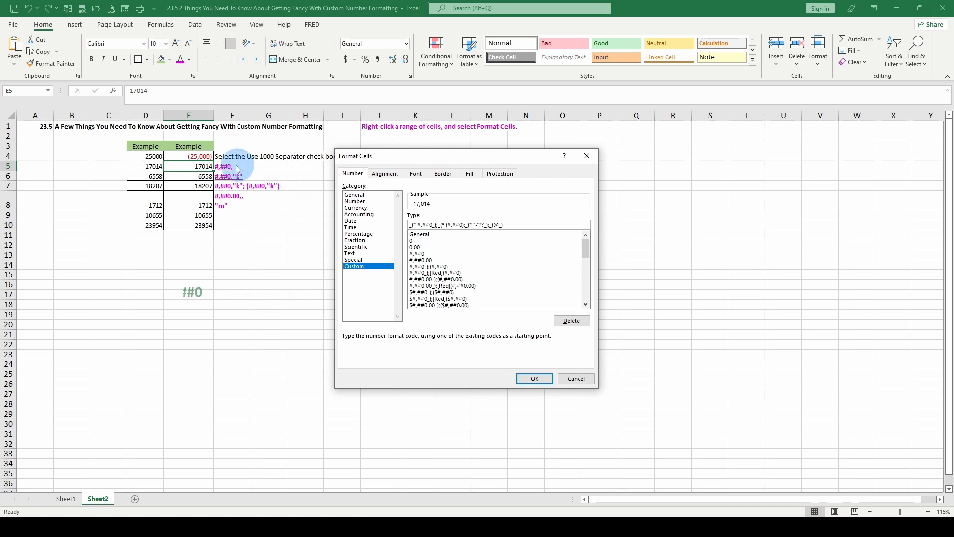
{"action": "left_click", "coordinate": [575, 379]}
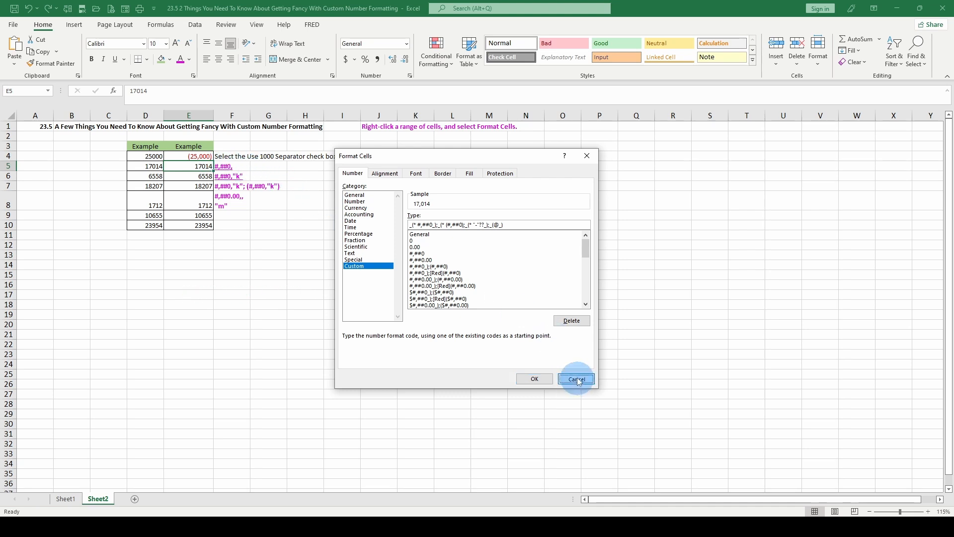
Copy the format code text #,##0, from cell F5
{"action": "left_click", "coordinate": [232, 168]}
{"action": "left_click_drag", "start_coordinate": [150, 91], "coordinate": [130, 92]}
{"action": "right_click", "coordinate": [134, 92]}
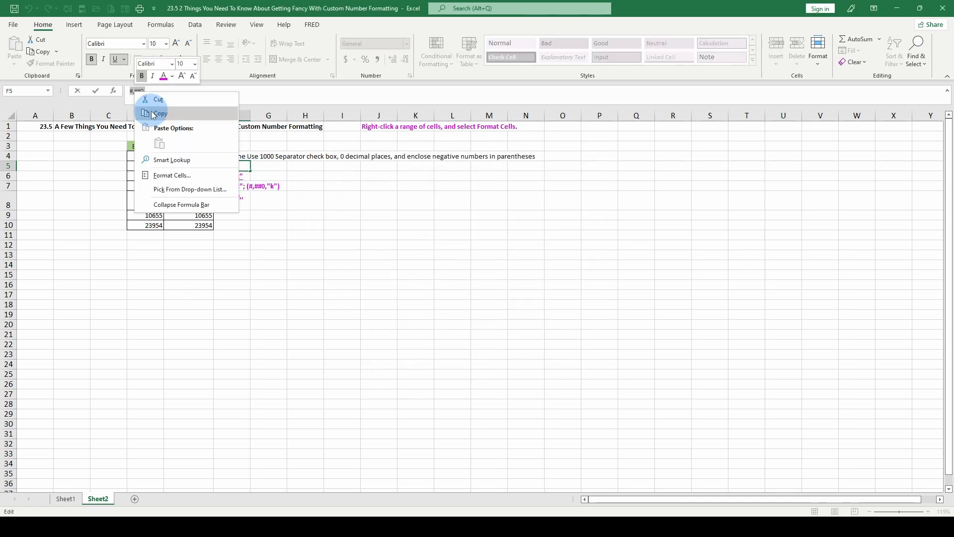
{"action": "left_click", "coordinate": [151, 113]}
Try the custom number format #,##0, on cell E5 and undo it
{"action": "left_click", "coordinate": [195, 166]}
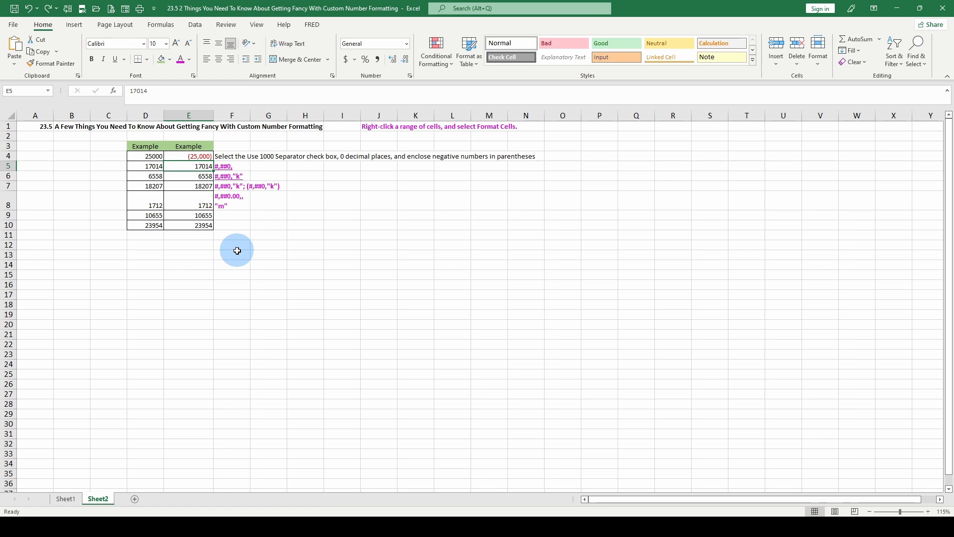
{"action": "key", "text": "ctrl+1"}
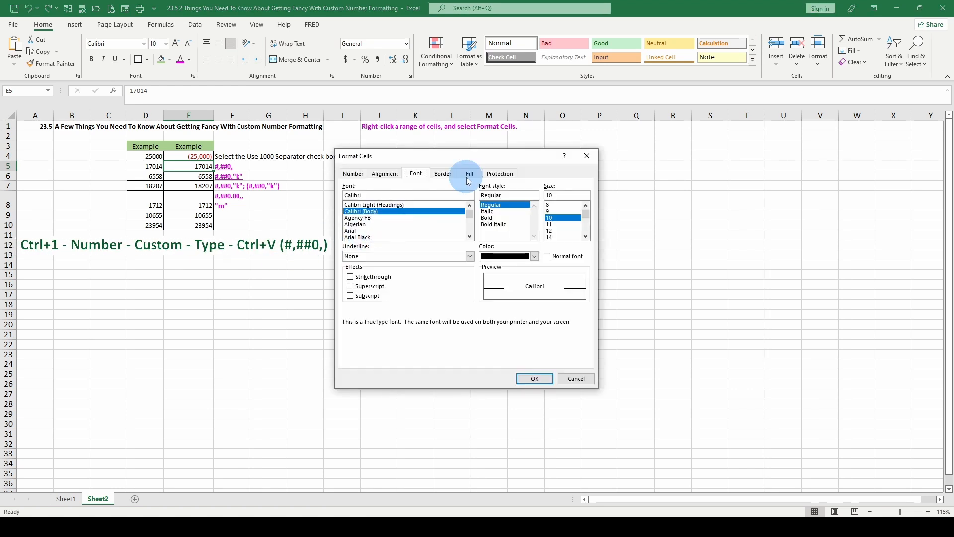
{"action": "left_click", "coordinate": [354, 174]}
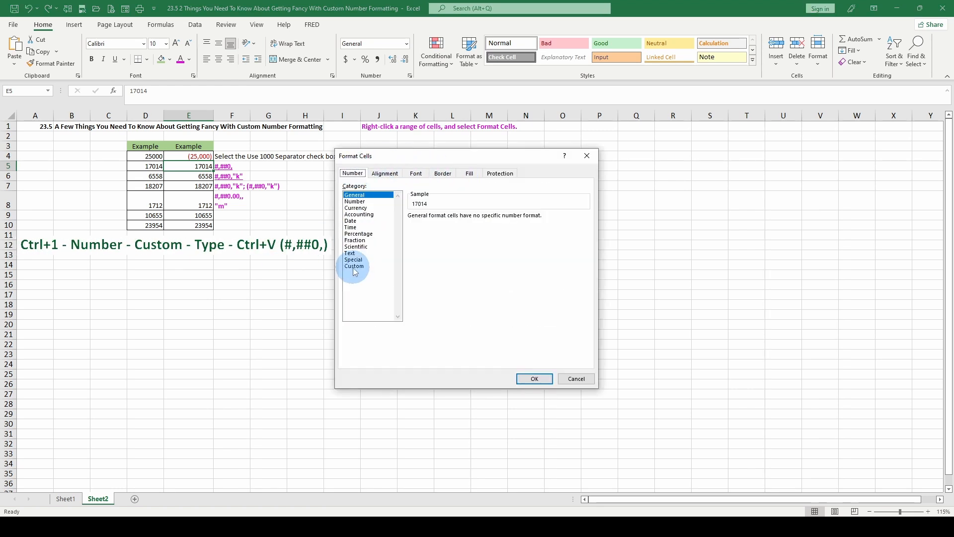
{"action": "left_click", "coordinate": [354, 266]}
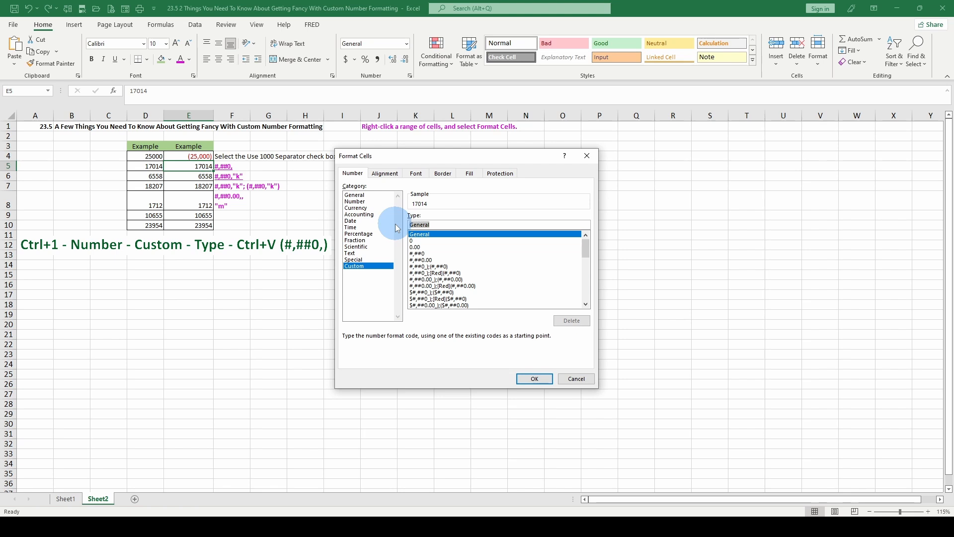
{"action": "key", "text": "ctrl+v"}
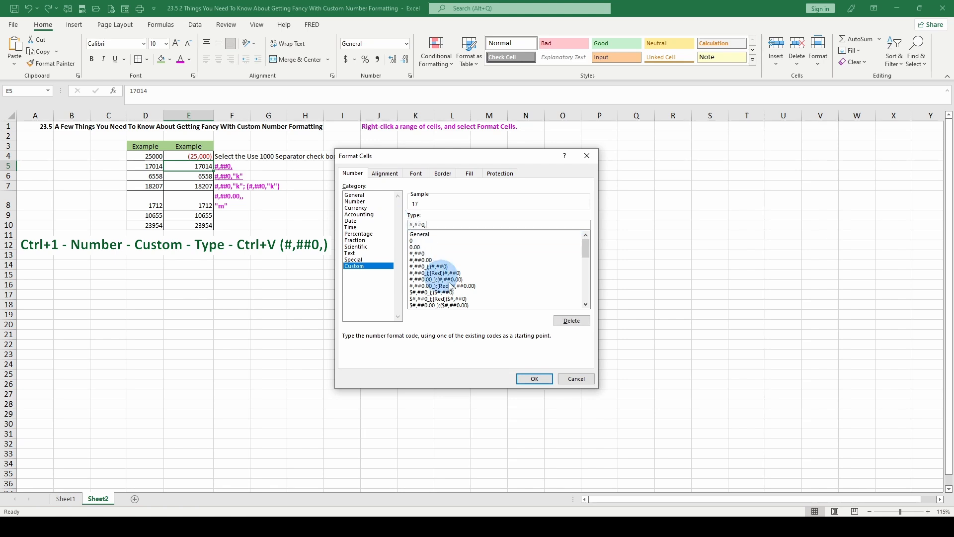
{"action": "left_click", "coordinate": [535, 379]}
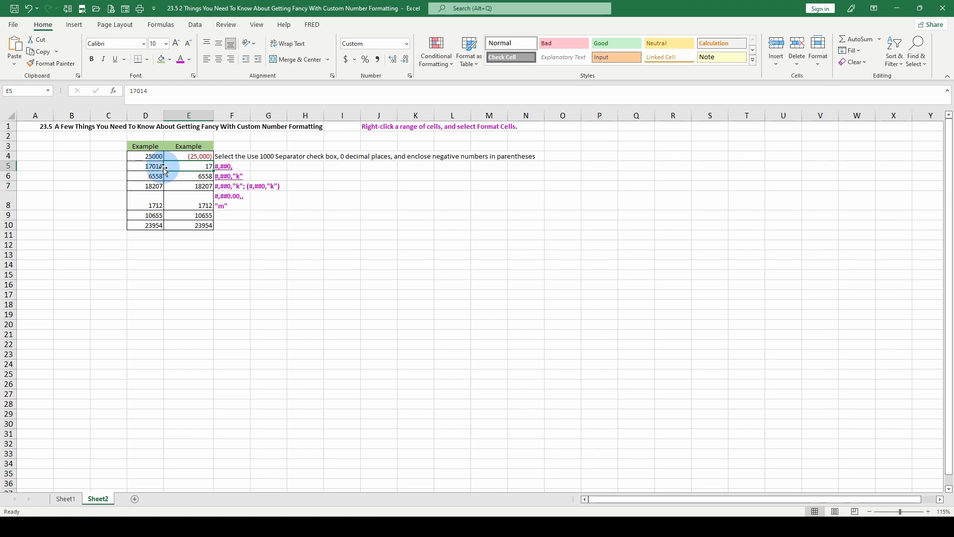
{"action": "key", "text": "ctrl+z"}
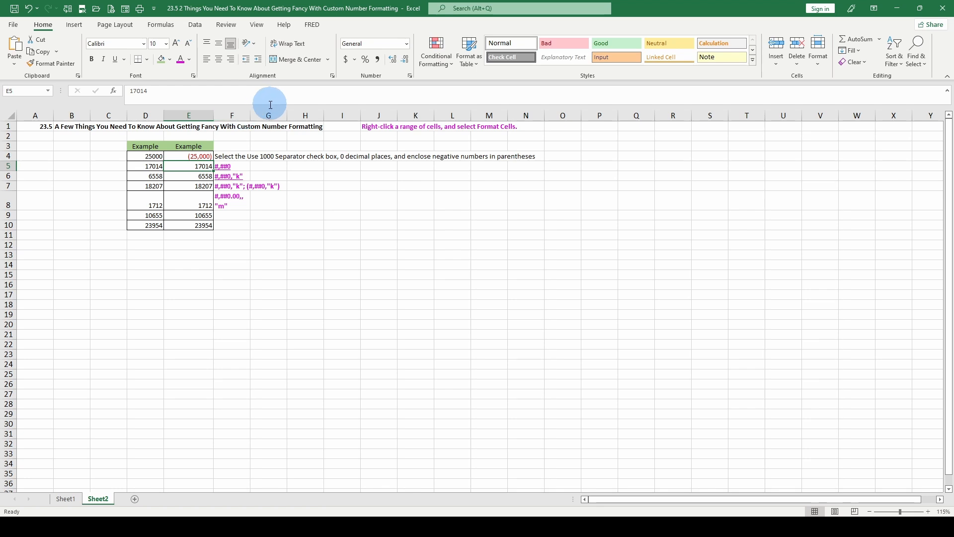
Format cell E5 as a number with 0 decimal places, the 1000 separator and the -1,234 negative style
{"action": "left_click", "coordinate": [193, 154]}
{"action": "left_click", "coordinate": [193, 166]}
{"action": "right_click", "coordinate": [194, 167]}
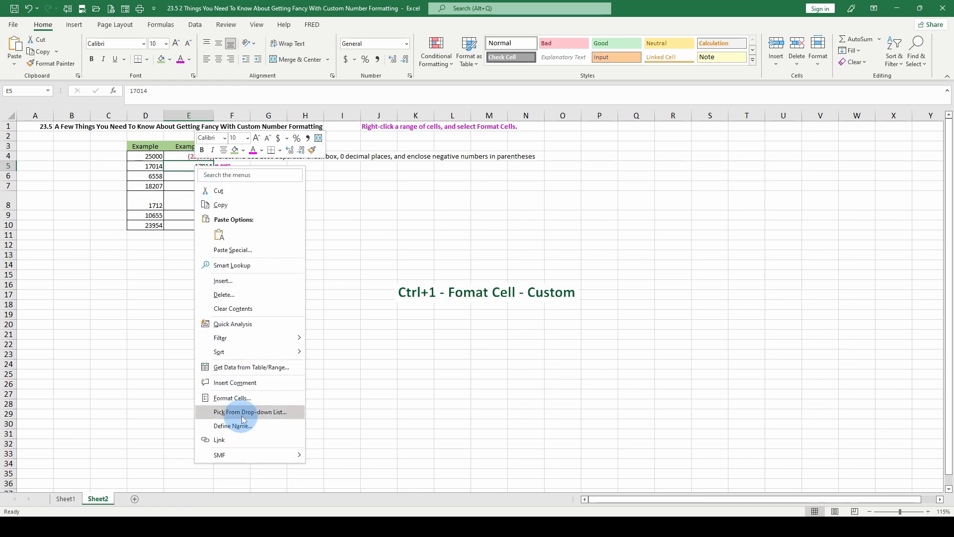
{"action": "left_click", "coordinate": [241, 398]}
{"action": "left_click", "coordinate": [139, 324]}
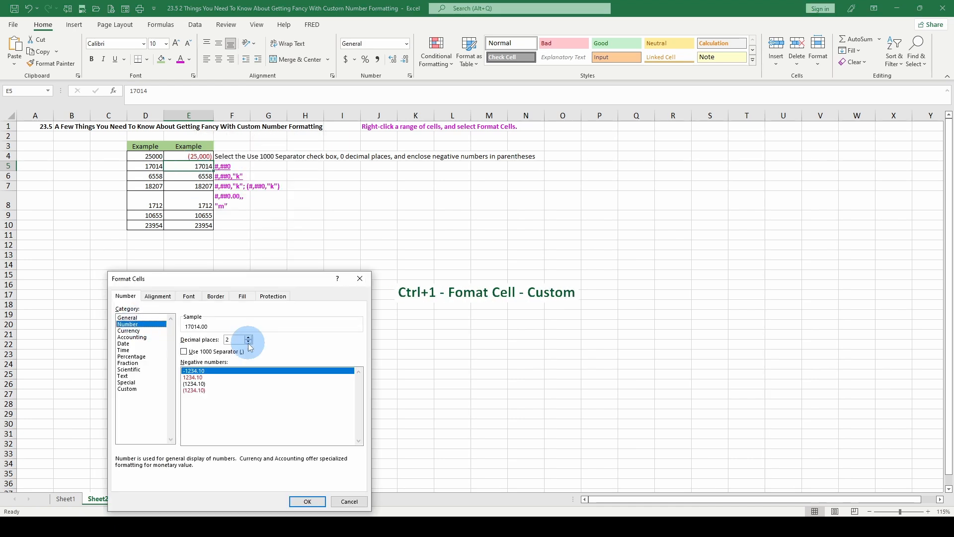
{"action": "left_click", "coordinate": [184, 351]}
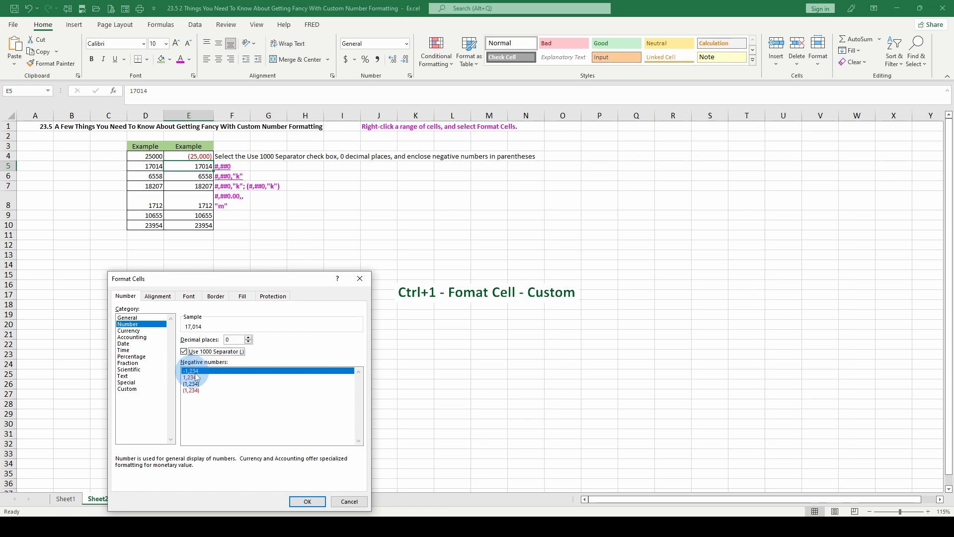
{"action": "left_click", "coordinate": [305, 501]}
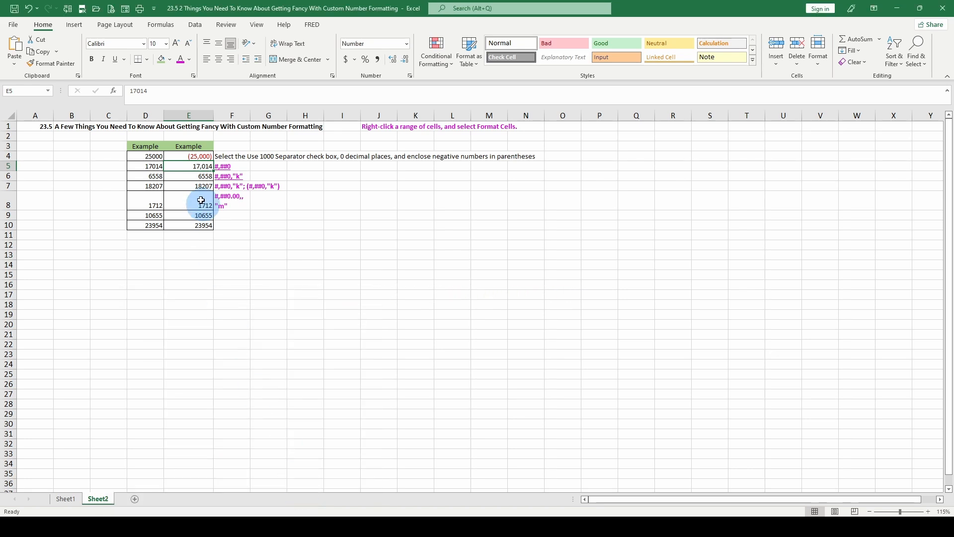
Change the value in cell E4 to positive 25000
{"action": "left_click", "coordinate": [193, 155]}
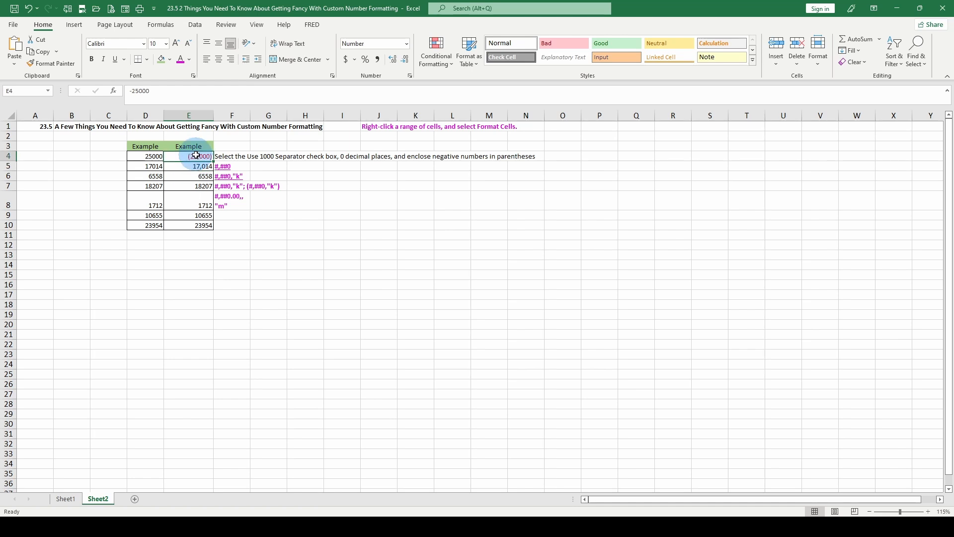
{"action": "left_click", "coordinate": [130, 90]}
{"action": "type", "text": "-"}
{"action": "key", "text": "BackSpace"}
{"action": "key", "text": "Return"}
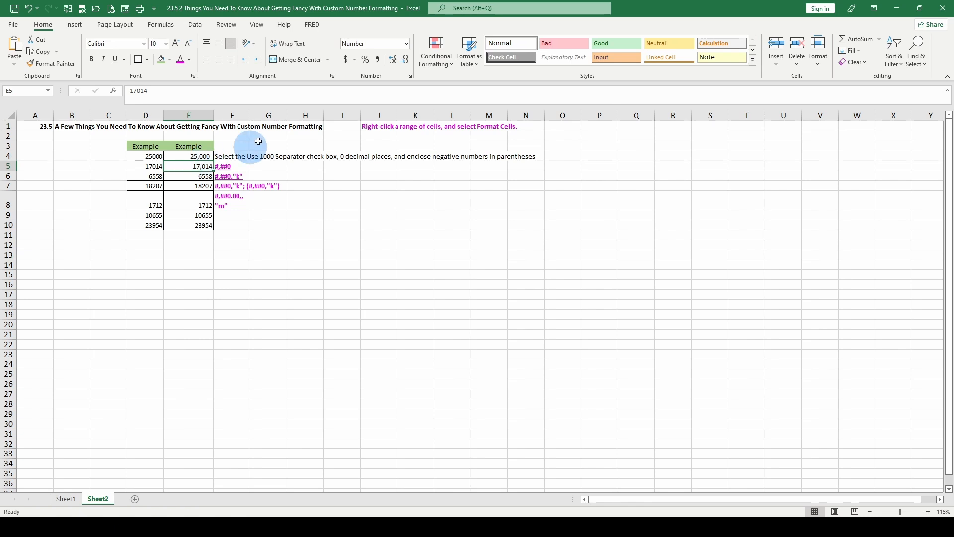
Compare the number format settings of cells E4 and E5 without changing them
{"action": "left_click", "coordinate": [184, 155]}
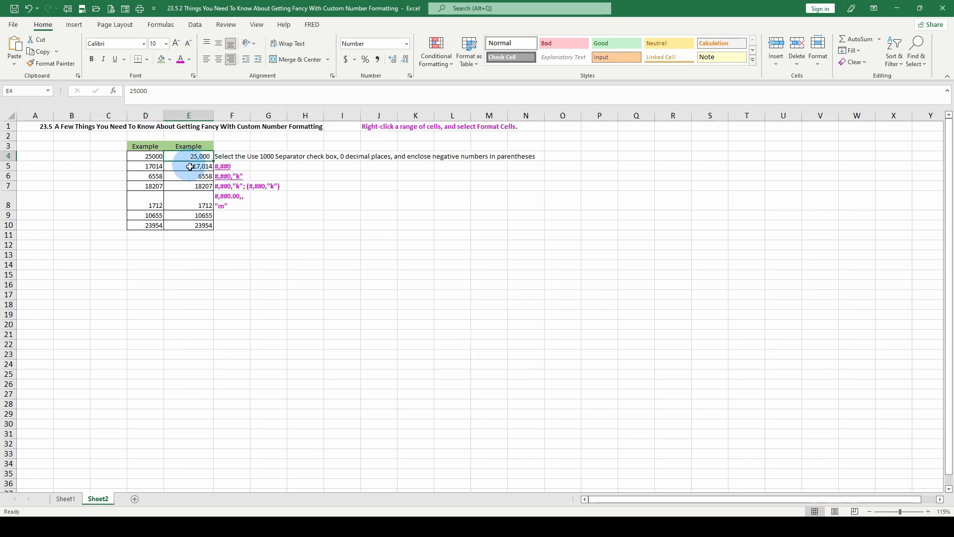
{"action": "left_click", "coordinate": [194, 166]}
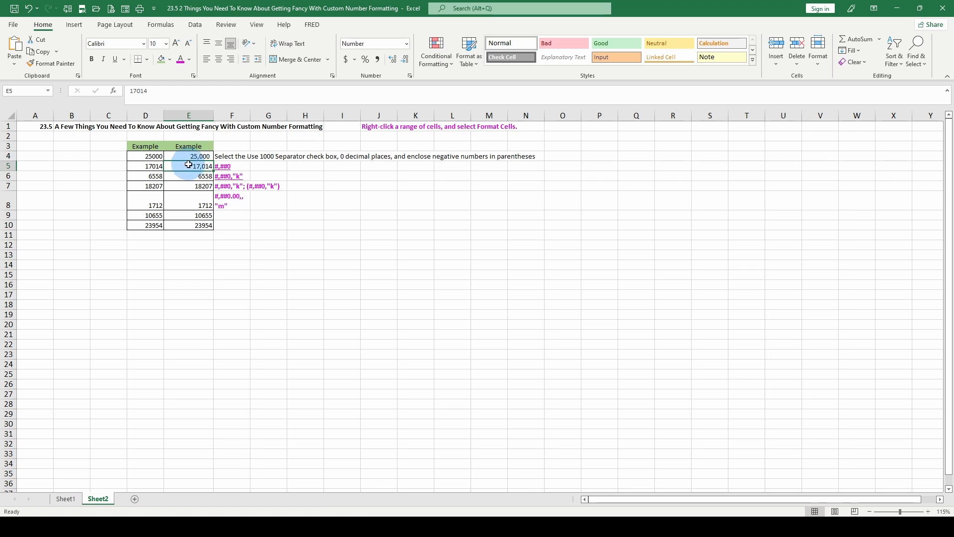
{"action": "left_click", "coordinate": [181, 156]}
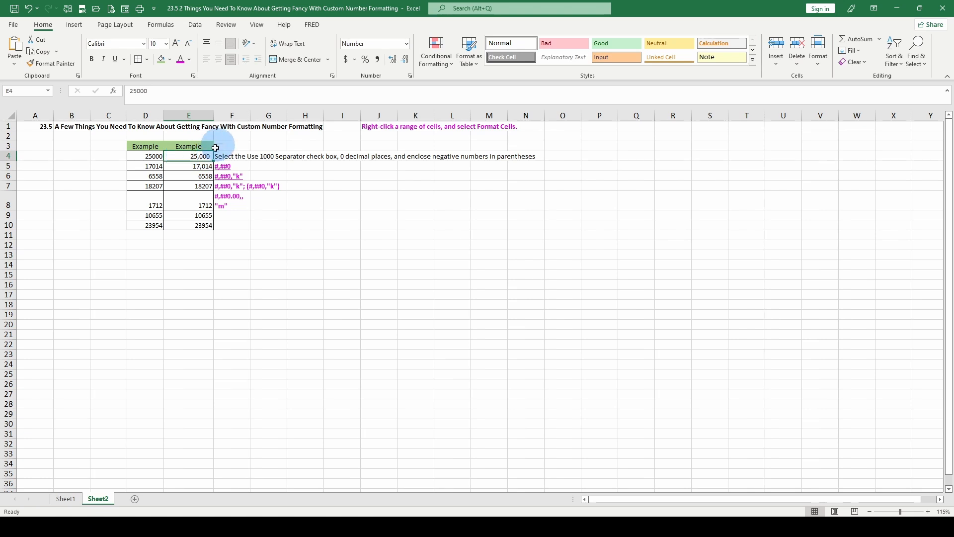
{"action": "right_click", "coordinate": [188, 157]}
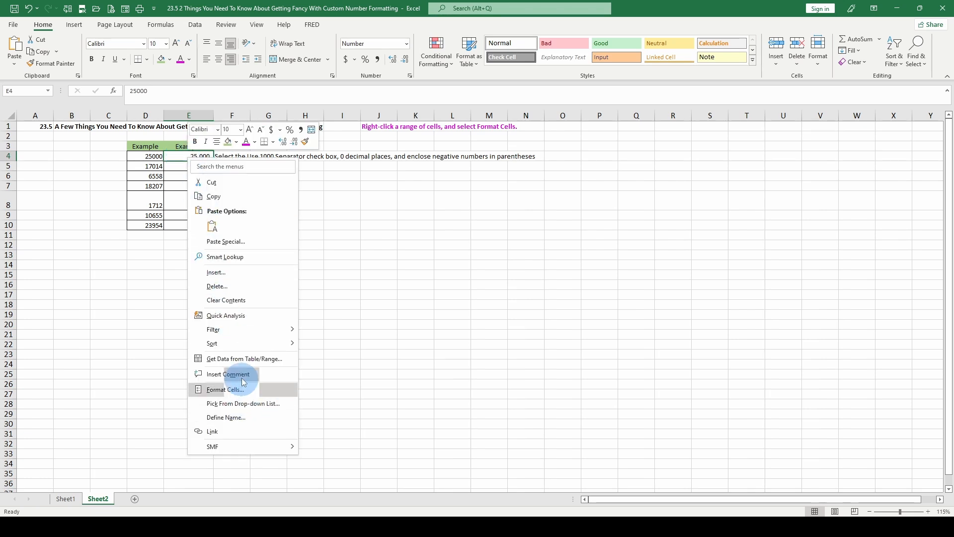
{"action": "left_click", "coordinate": [224, 389]}
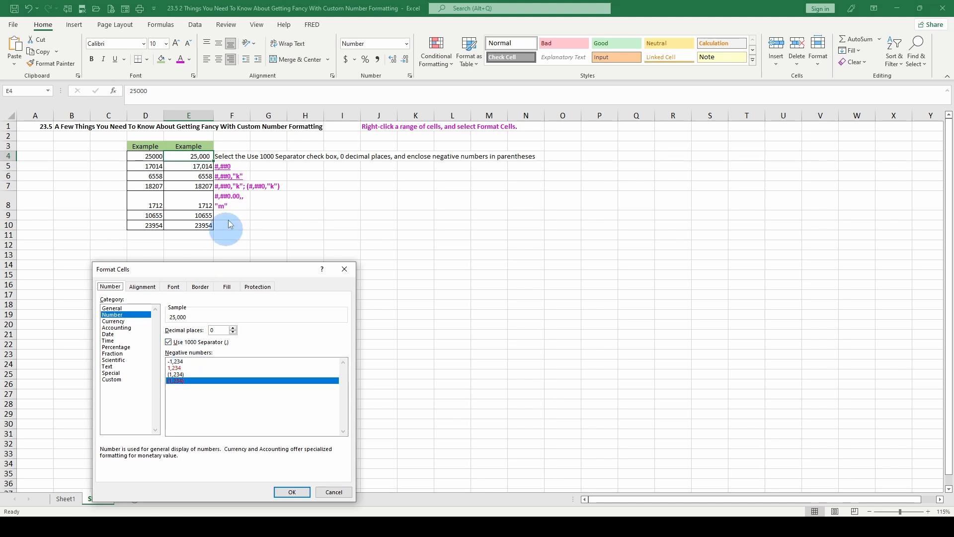
{"action": "left_click", "coordinate": [334, 491]}
{"action": "right_click", "coordinate": [188, 166]}
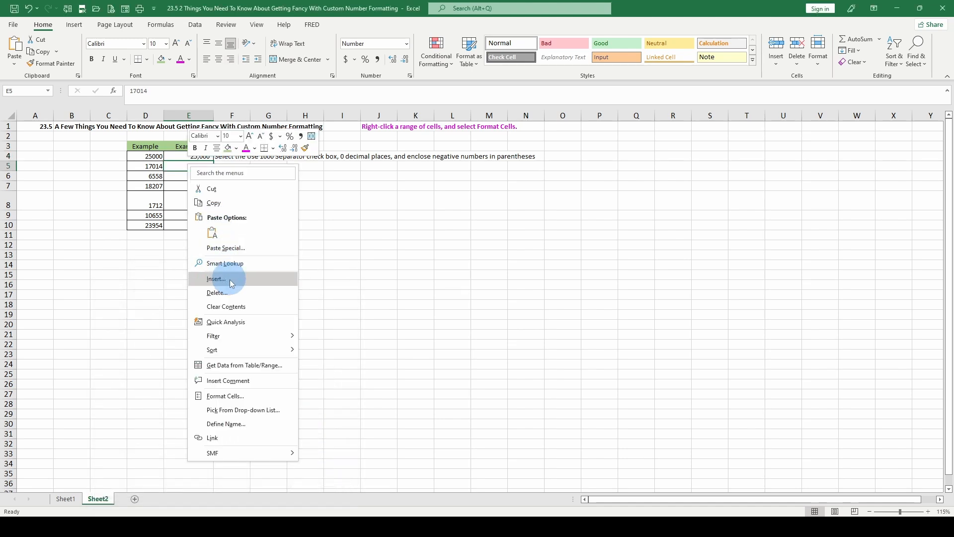
{"action": "left_click", "coordinate": [233, 396]}
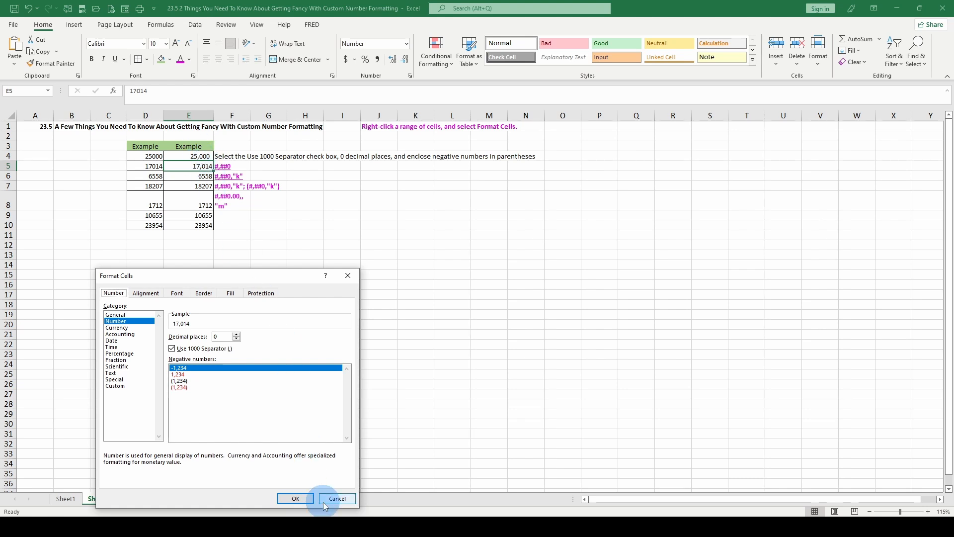
{"action": "left_click", "coordinate": [304, 501]}
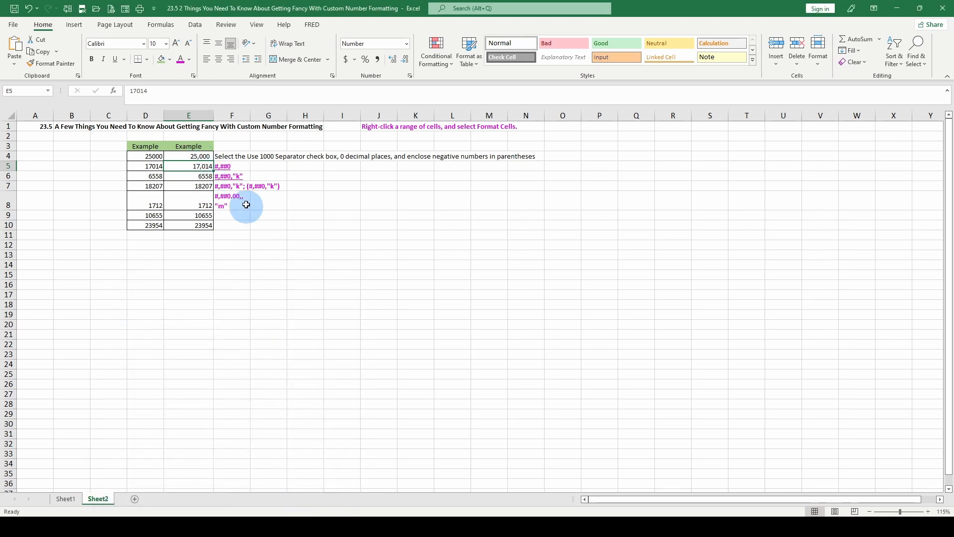
{"action": "left_click", "coordinate": [186, 158]}
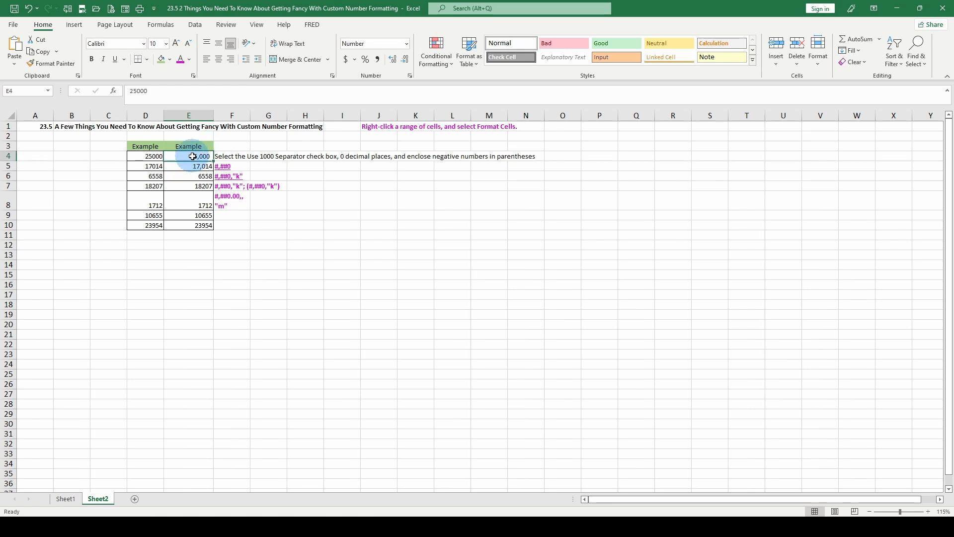
Copy the format code text #,##0,"k" from cell F6
{"action": "left_click", "coordinate": [195, 177]}
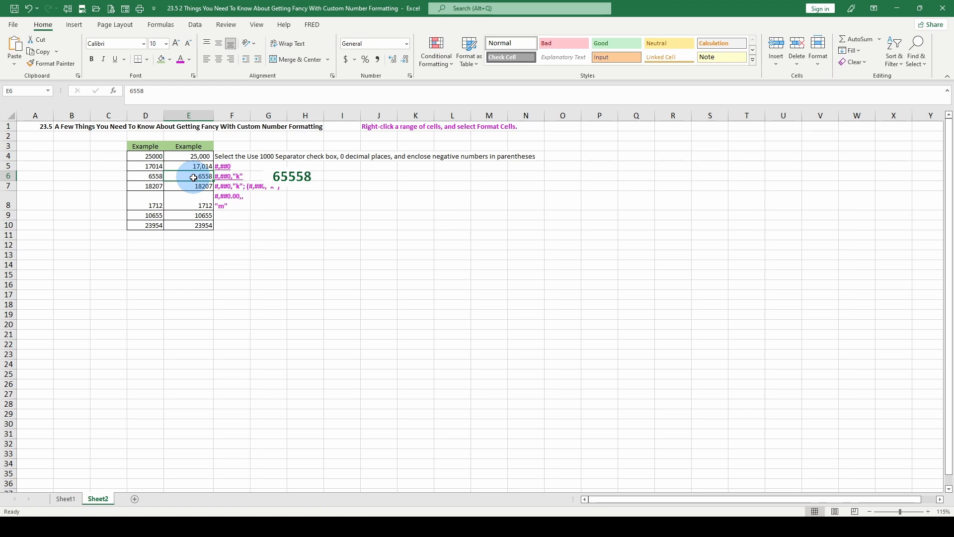
{"action": "left_click", "coordinate": [233, 174]}
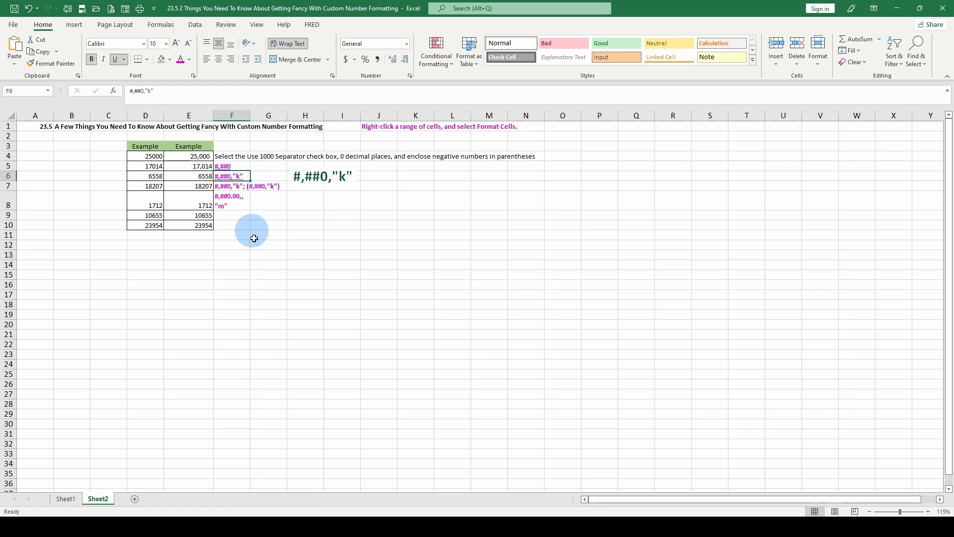
{"action": "left_click_drag", "start_coordinate": [164, 96], "coordinate": [129, 92]}
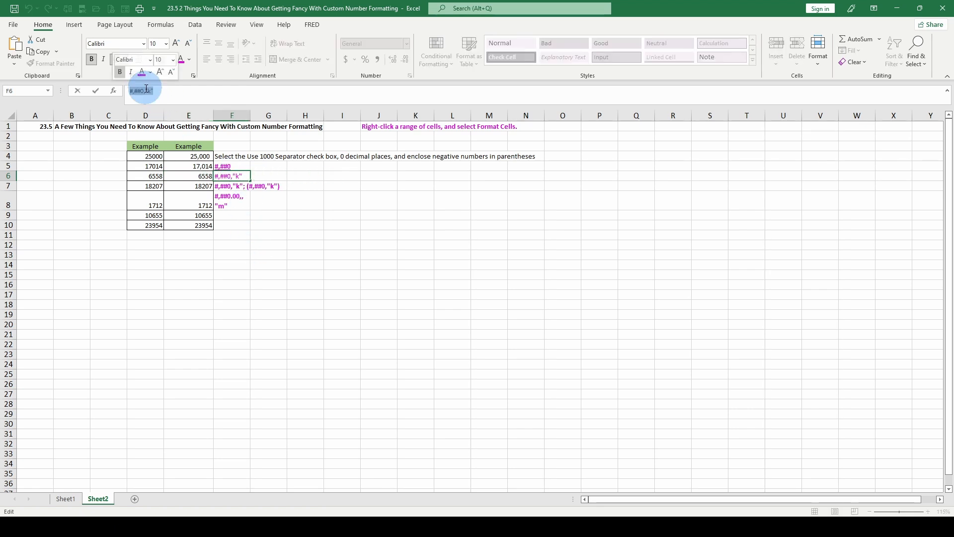
{"action": "right_click", "coordinate": [143, 91]}
{"action": "left_click", "coordinate": [164, 109]}
Apply the copied custom number format #,##0,"k" to cell E6
{"action": "left_click", "coordinate": [195, 178]}
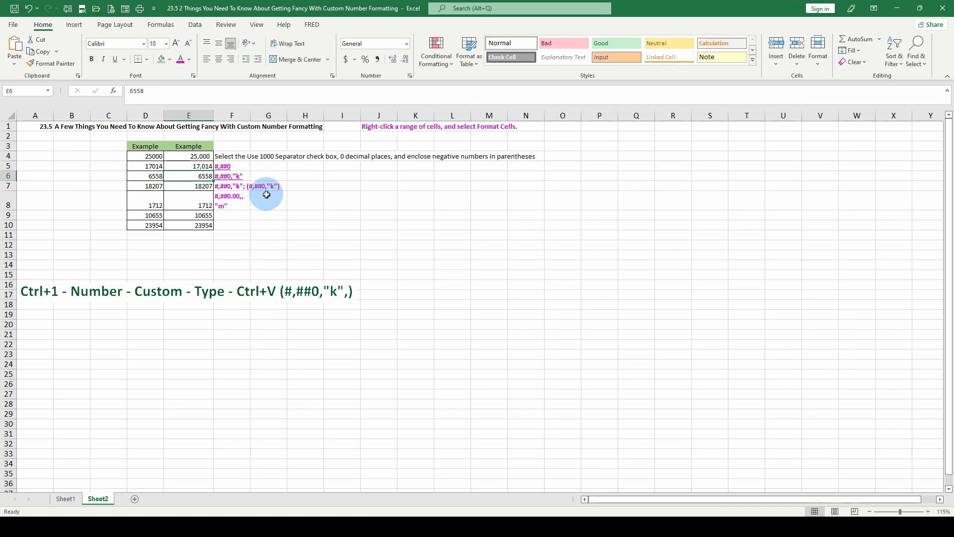
{"action": "key", "text": "ctrl+1"}
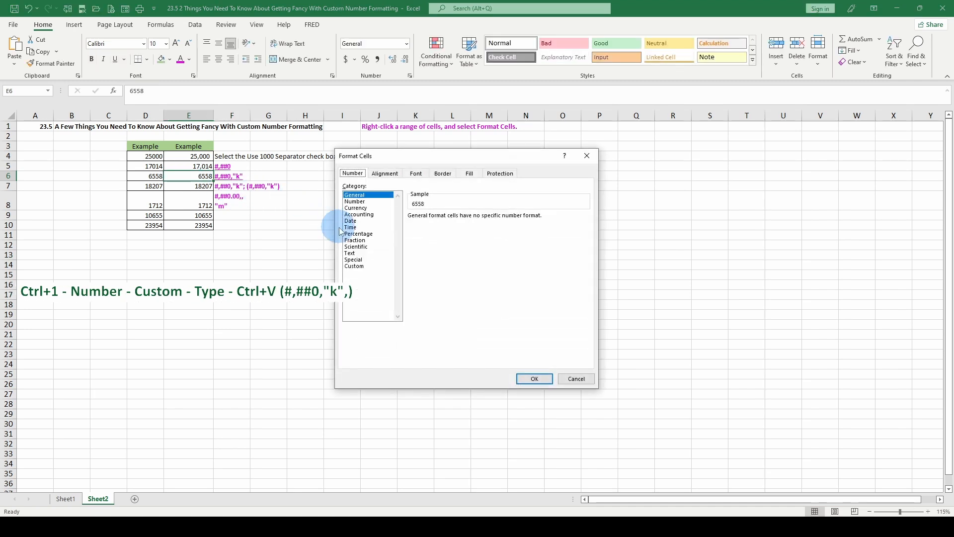
{"action": "left_click", "coordinate": [355, 266]}
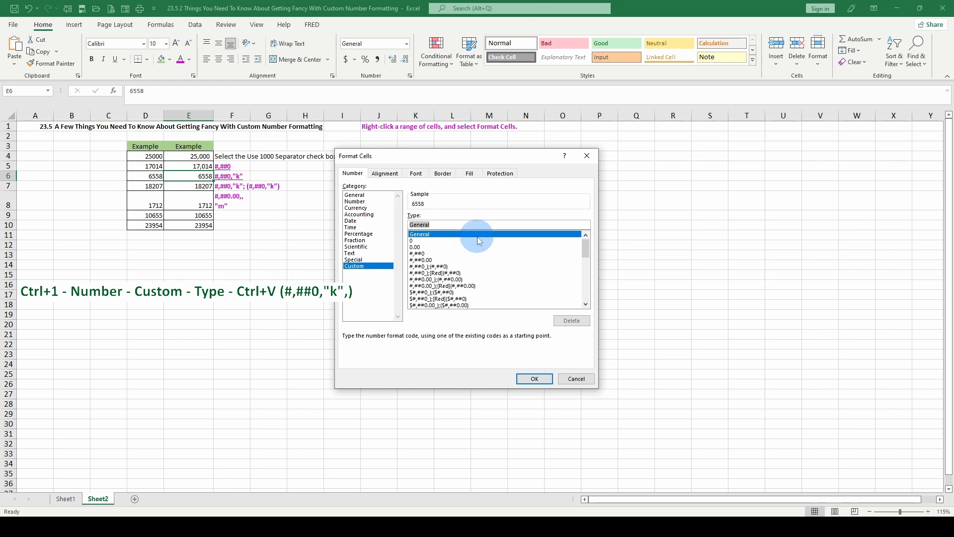
{"action": "key", "text": "ctrl+v"}
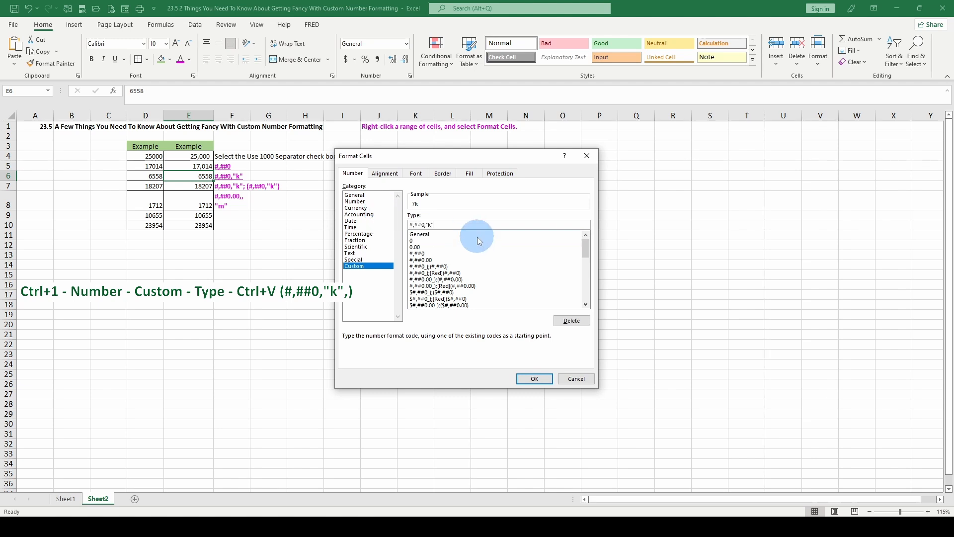
{"action": "left_click", "coordinate": [540, 382]}
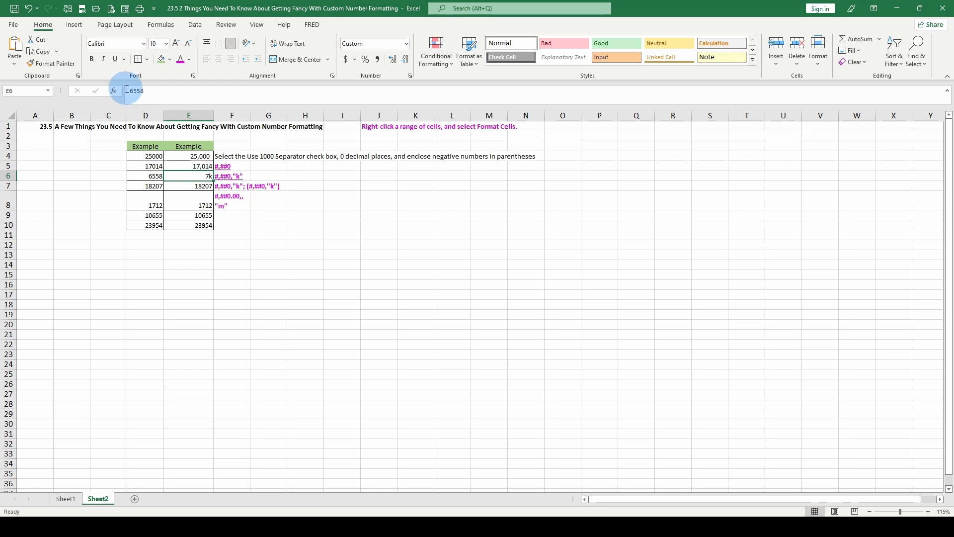
Copy the format code text #,##0,"k"; (#,##0,"k") from cell F7 and leave the cell's contents as they are
{"action": "left_click", "coordinate": [228, 186]}
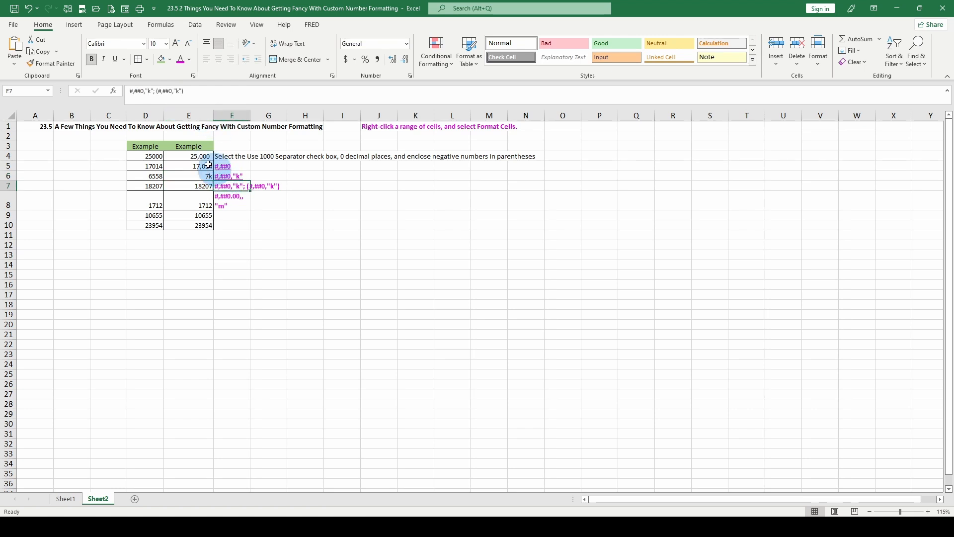
{"action": "left_click_drag", "start_coordinate": [191, 91], "coordinate": [130, 91]}
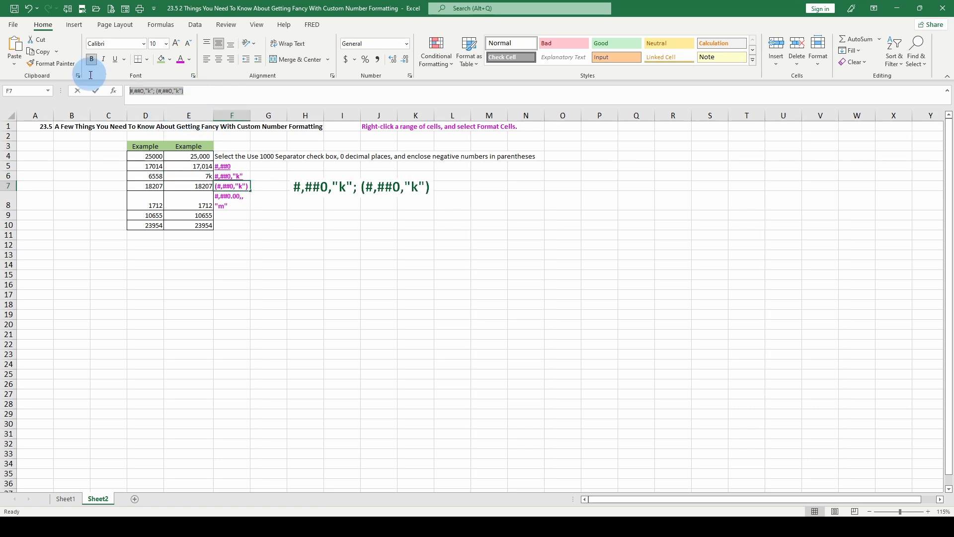
{"action": "right_click", "coordinate": [148, 92]}
{"action": "left_click", "coordinate": [174, 111]}
{"action": "key", "text": "Escape"}
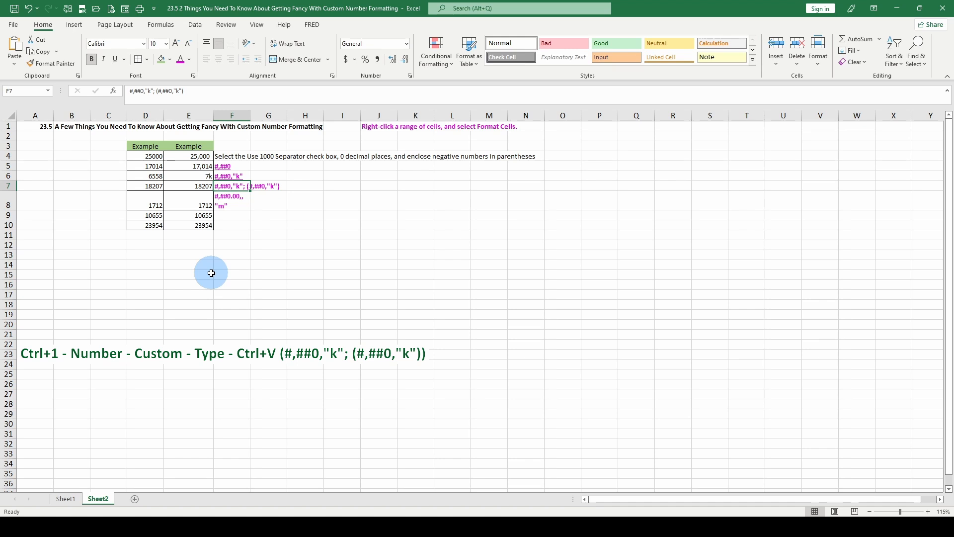
Apply the copied custom number format #,##0,"k"; (#,##0,"k") to cell E7
{"action": "key", "text": "ctrl+1"}
{"action": "left_click", "coordinate": [354, 266]}
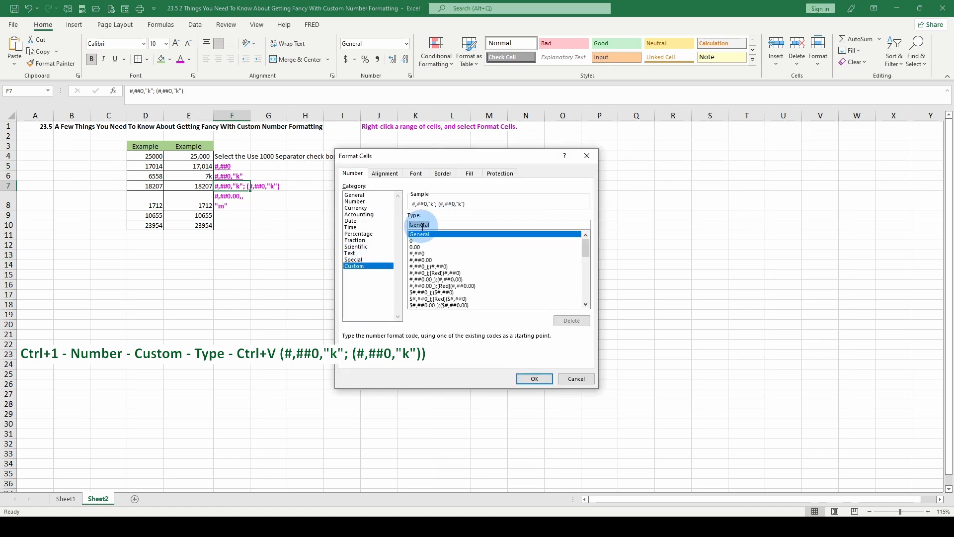
{"action": "left_click", "coordinate": [535, 379]}
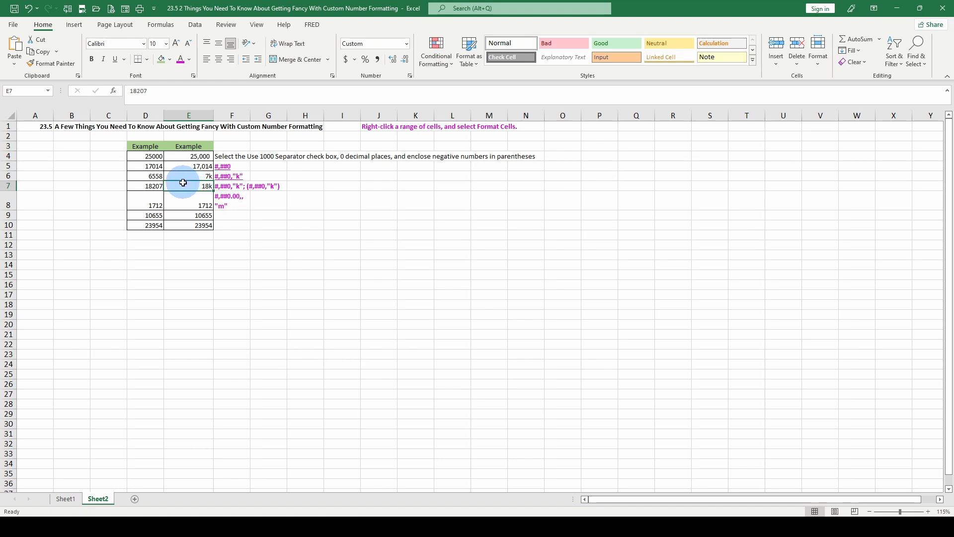
Try the negative value -18207 in cell E7 and undo the change
{"action": "left_click", "coordinate": [135, 90]}
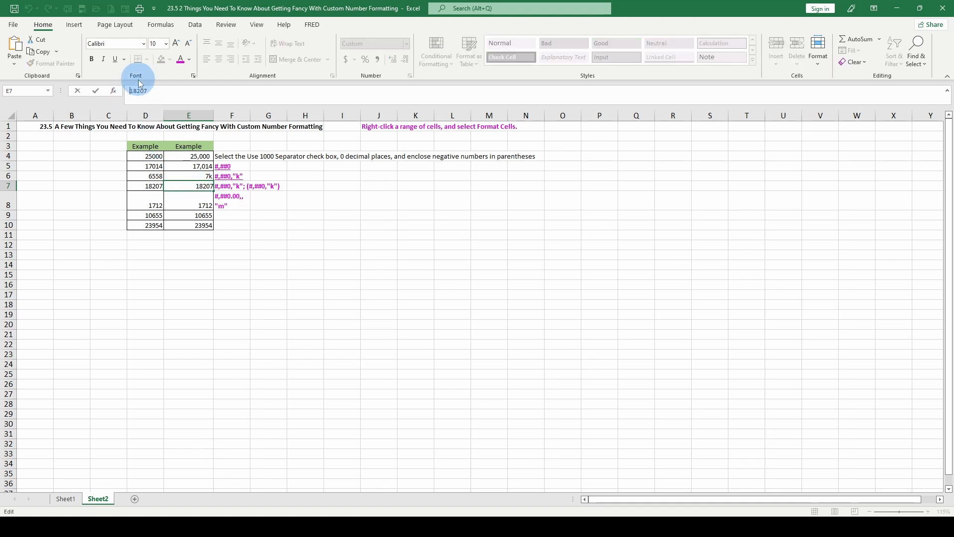
{"action": "type", "text": "-"}
{"action": "key", "text": "ctrl+Return"}
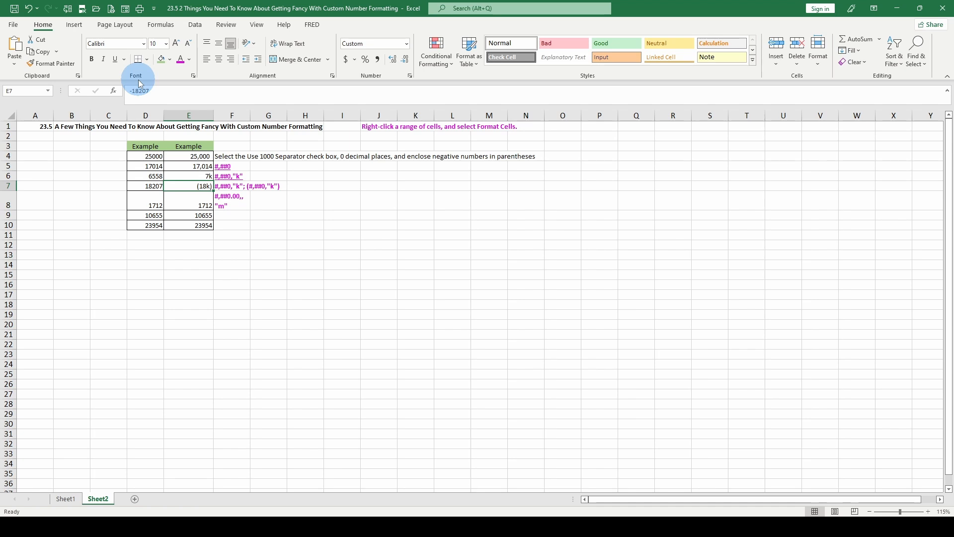
{"action": "key", "text": "ctrl+z"}
Replace the value in cell E8 with 1755322
{"action": "left_click", "coordinate": [196, 204]}
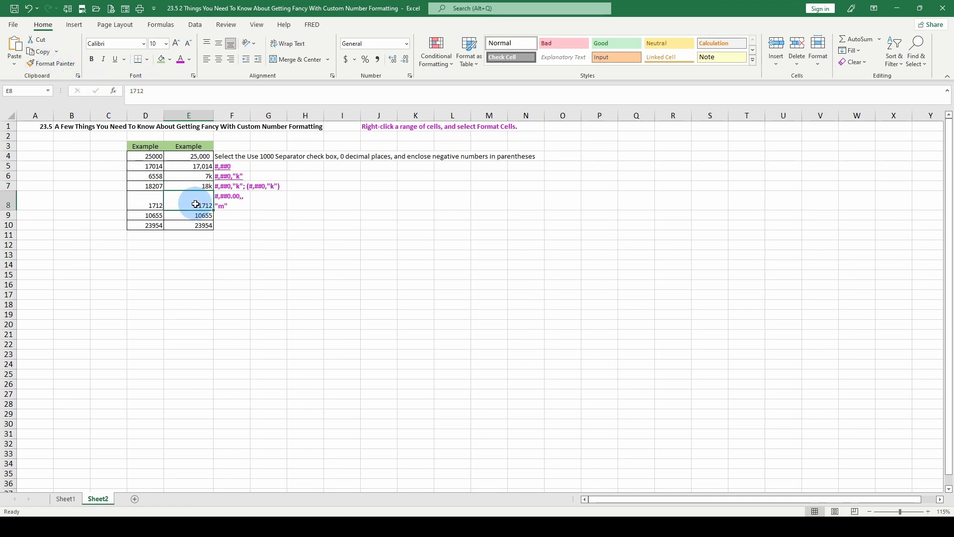
{"action": "type", "text": "17"}
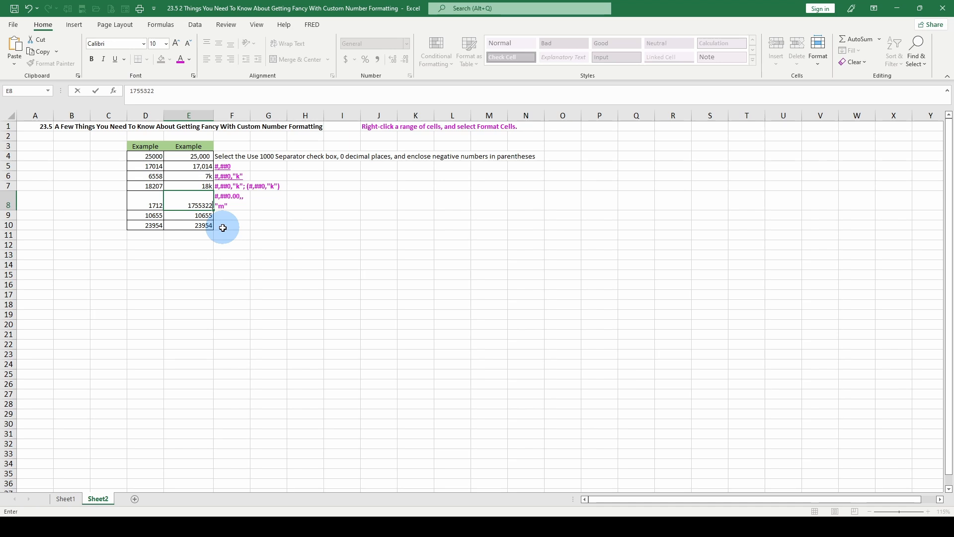
{"action": "type", "text": "55322"}
{"action": "key", "text": "ctrl+Return"}
Copy the format code text #,##0.00,, "m" from cell F8 and apply it as a custom number format to cell E8
{"action": "left_click", "coordinate": [222, 203]}
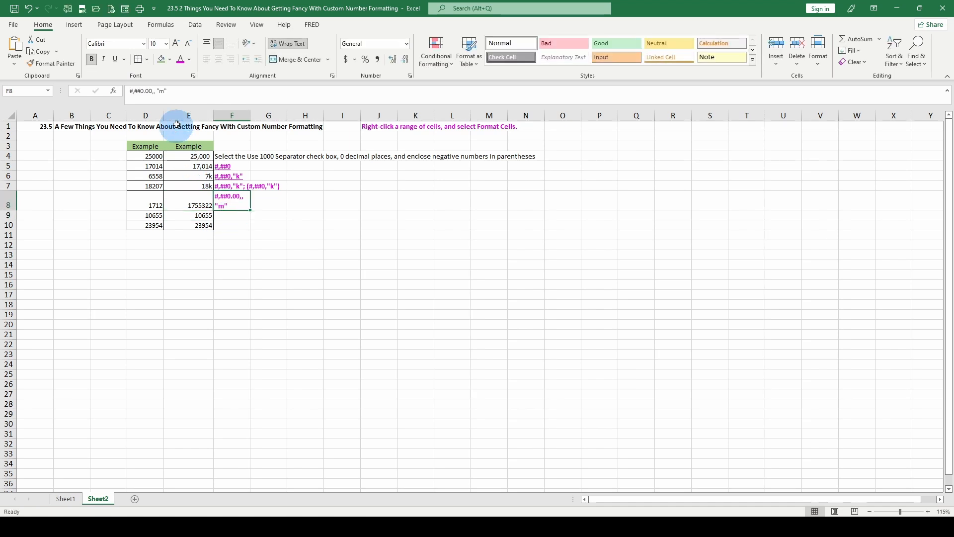
{"action": "left_click_drag", "start_coordinate": [175, 90], "coordinate": [109, 69]}
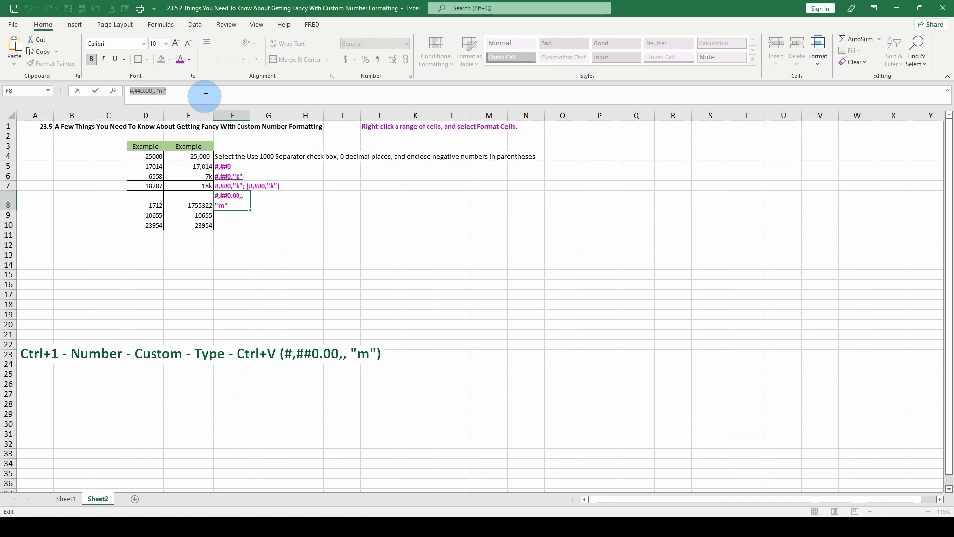
{"action": "left_click", "coordinate": [191, 199]}
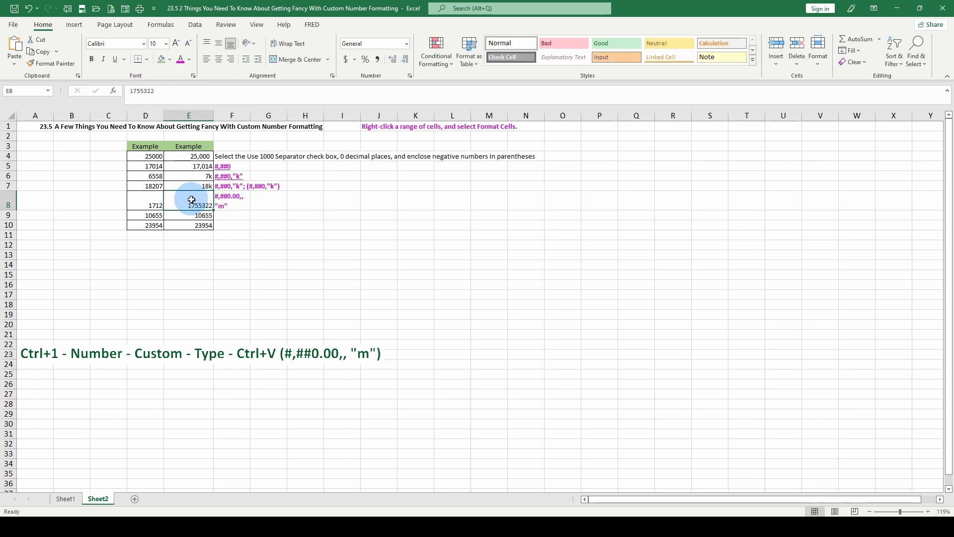
{"action": "key", "text": "ctrl+1"}
{"action": "left_click", "coordinate": [357, 266]}
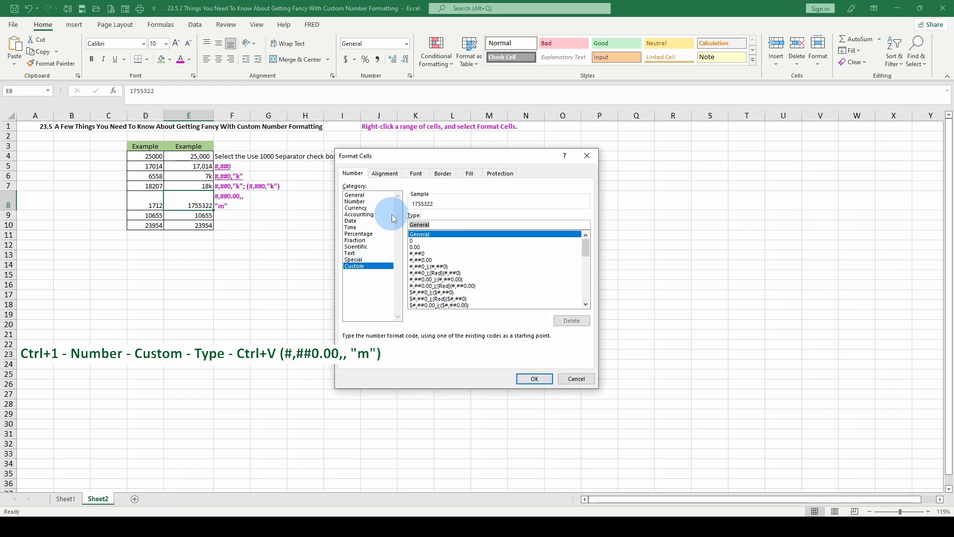
{"action": "key", "text": "ctrl+v"}
{"action": "left_click", "coordinate": [535, 379]}
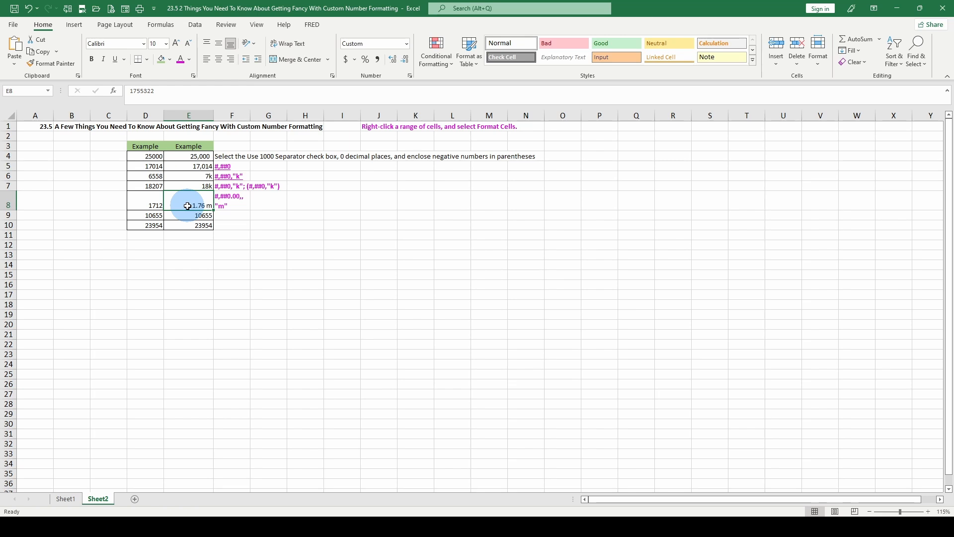
Browse the custom number format codes for cell E9 through to the end of the list, previewing them on its value
{"action": "key", "text": "Down"}
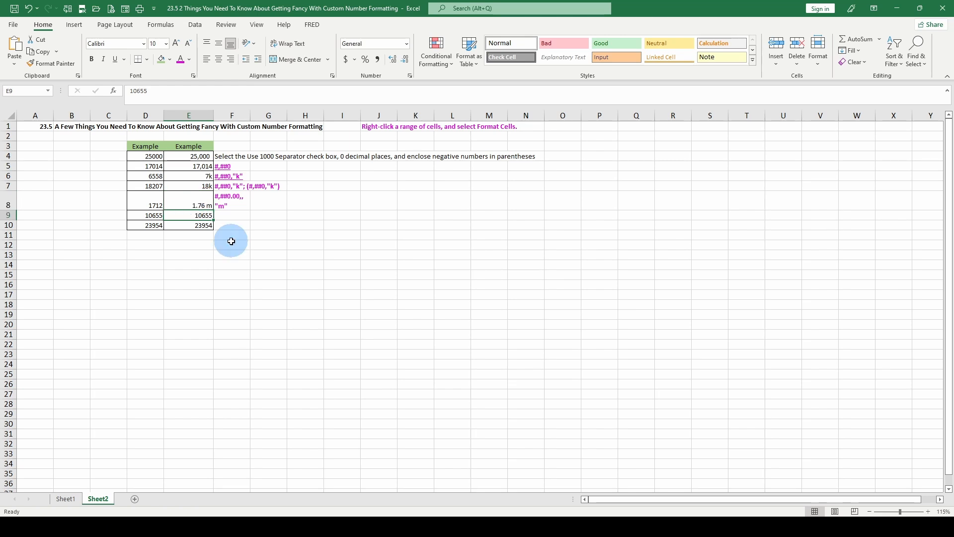
{"action": "key", "text": "ctrl+1"}
{"action": "left_click", "coordinate": [362, 267]}
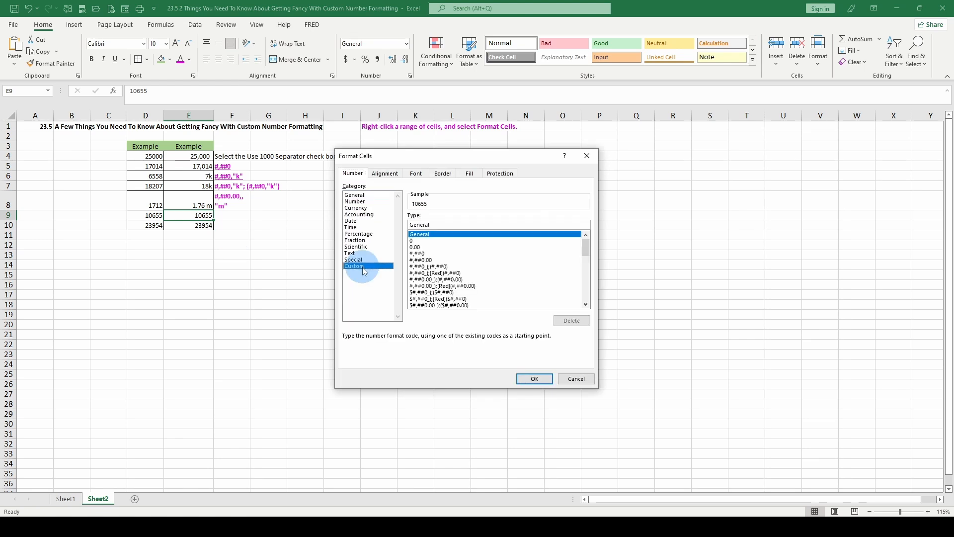
{"action": "left_click", "coordinate": [434, 266]}
{"action": "left_click", "coordinate": [573, 279]}
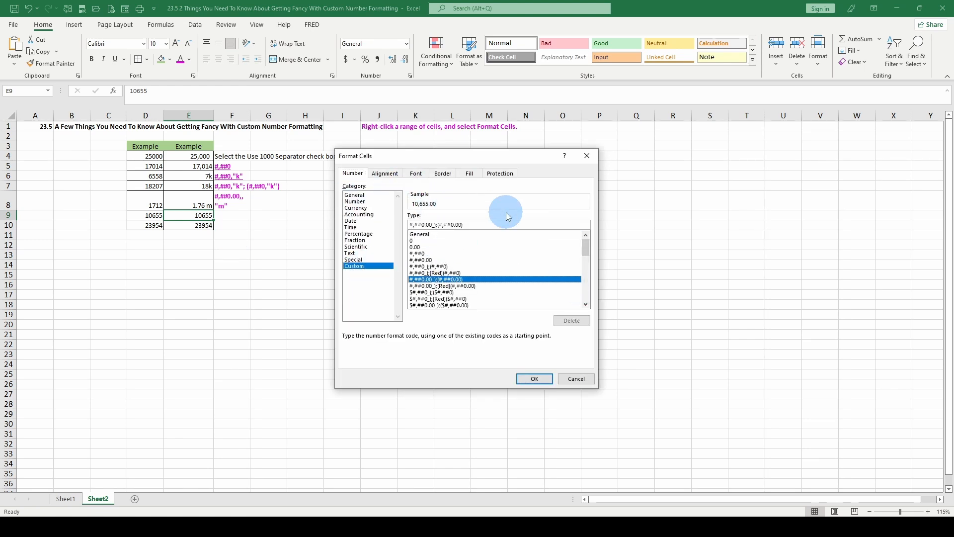
{"action": "key", "text": "Down"}
{"action": "key", "text": "Down"}
{"action": "key", "text": "Down"}
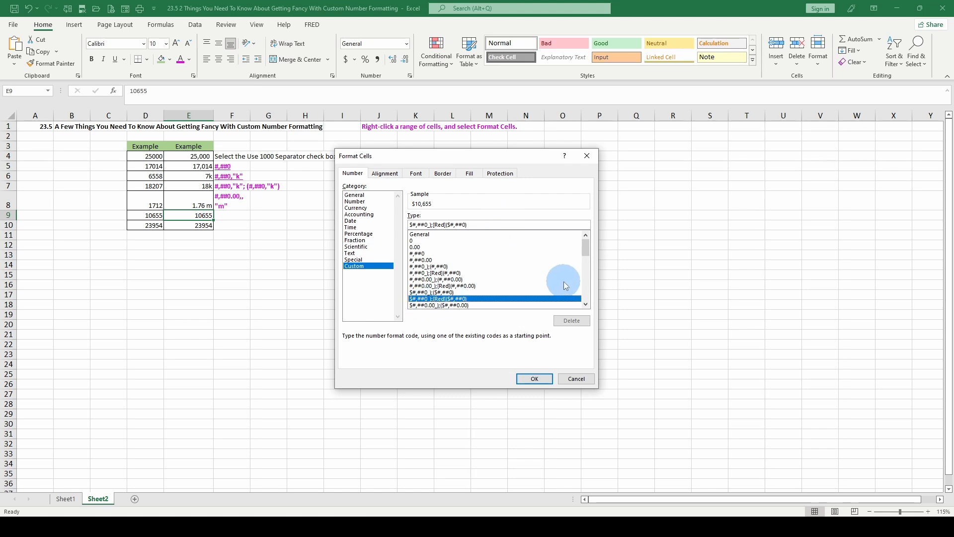
{"action": "key", "text": "Down"}
{"action": "key", "text": "Down"}
{"action": "key", "text": "Down"}
{"action": "key", "text": "Down"}
{"action": "key", "text": "Down"}
{"action": "key", "text": "Down"}
{"action": "key", "text": "Down"}
{"action": "key", "text": "Down"}
{"action": "key", "text": "Down"}
{"action": "key", "text": "Down"}
{"action": "key", "text": "Down"}
{"action": "key", "text": "Down"}
{"action": "key", "text": "Down"}
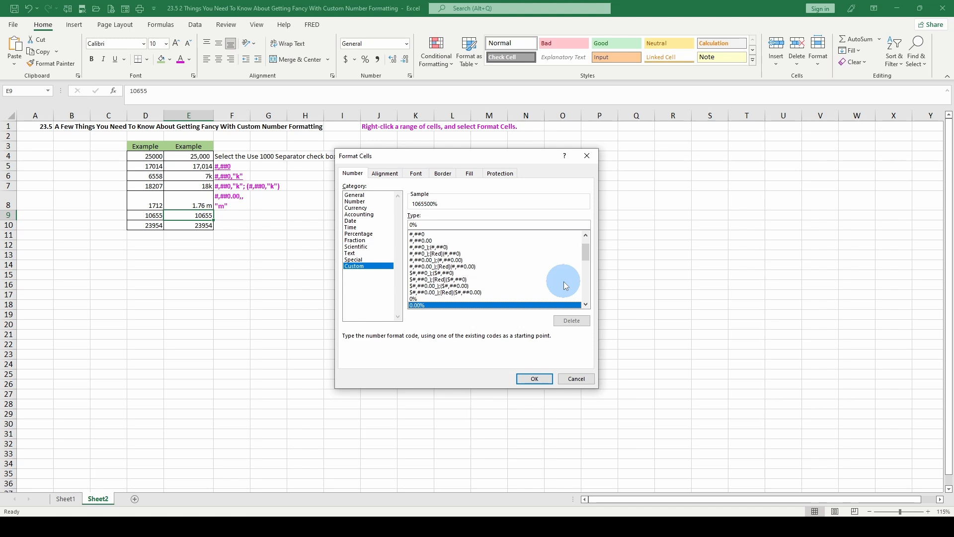
{"action": "key", "text": "Down"}
{"action": "key", "text": "Down"}
{"action": "key", "text": "Down"}
{"action": "key", "text": "Down"}
{"action": "key", "text": "Down"}
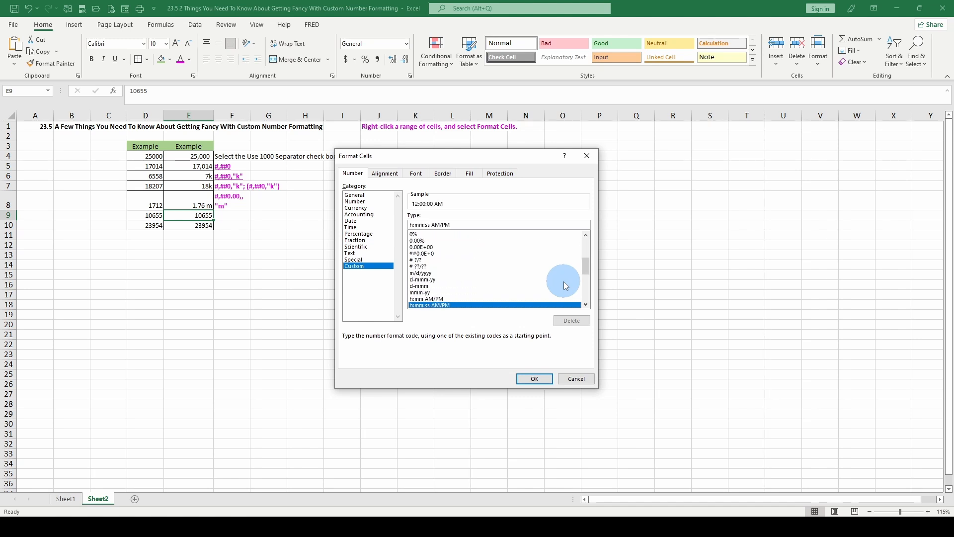
{"action": "key", "text": "Down"}
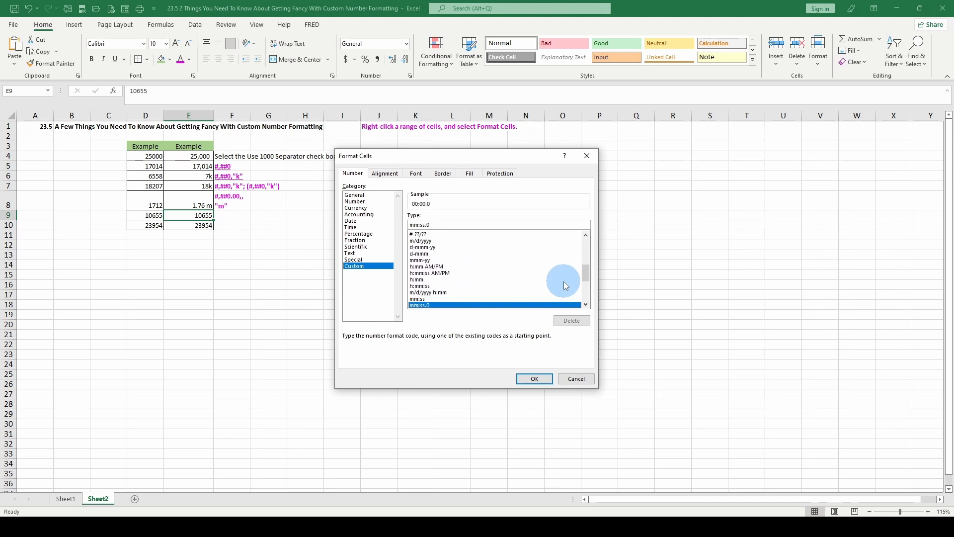
{"action": "key", "text": "Down"}
{"action": "key", "text": "Down"}
{"action": "key", "text": "Down"}
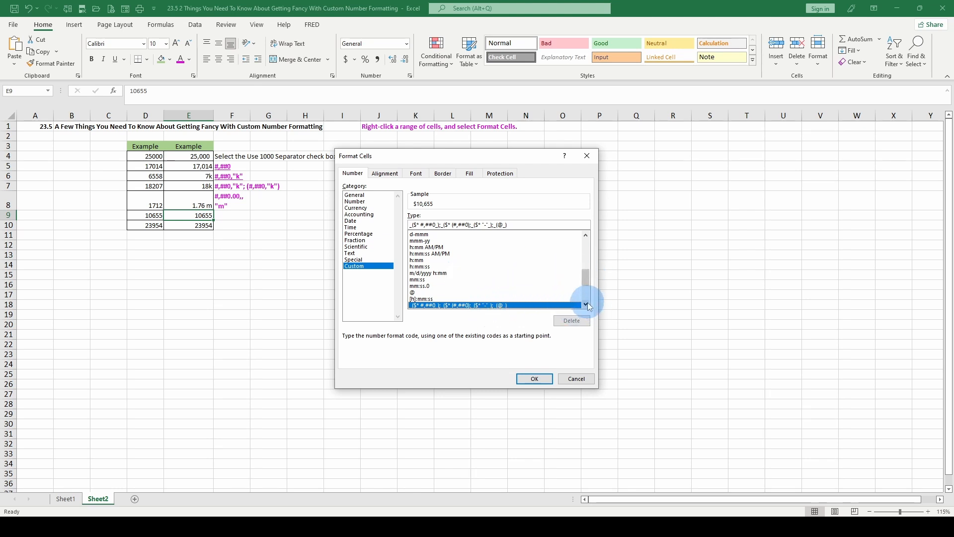
{"action": "scroll", "coordinate": [587, 304], "scroll_direction": "down", "scroll_amount": 3}
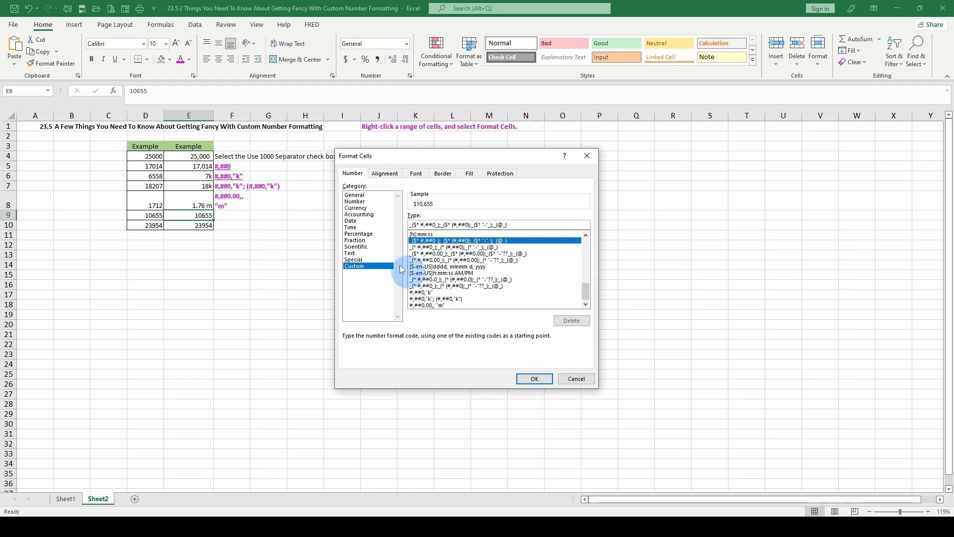
Delete the custom number formats #,##0.00,, "m", #,##0,"k"; (#,##0,"k") and #,##0,"k" from the workbook and close the format settings
{"action": "left_click", "coordinate": [461, 305]}
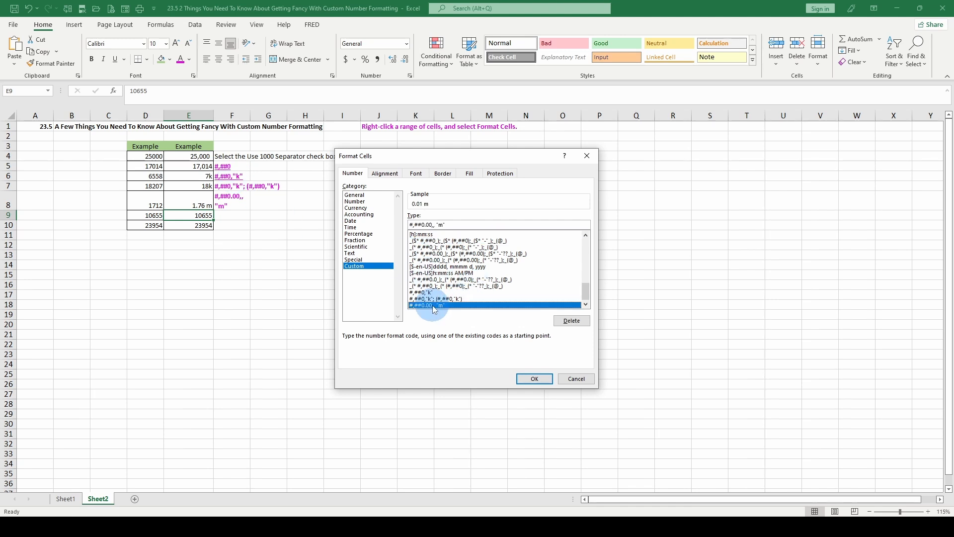
{"action": "left_click", "coordinate": [574, 321]}
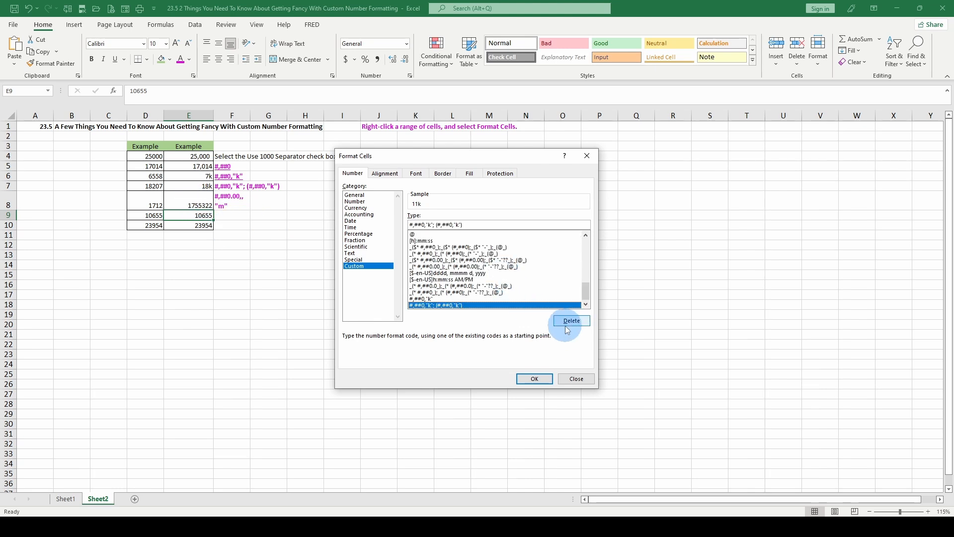
{"action": "left_click", "coordinate": [569, 325]}
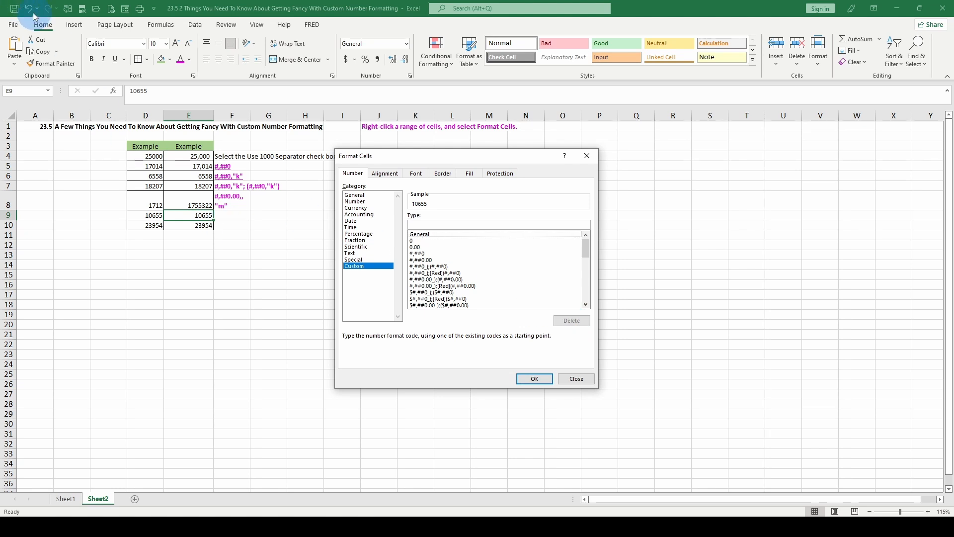
{"action": "key", "text": "Escape"}
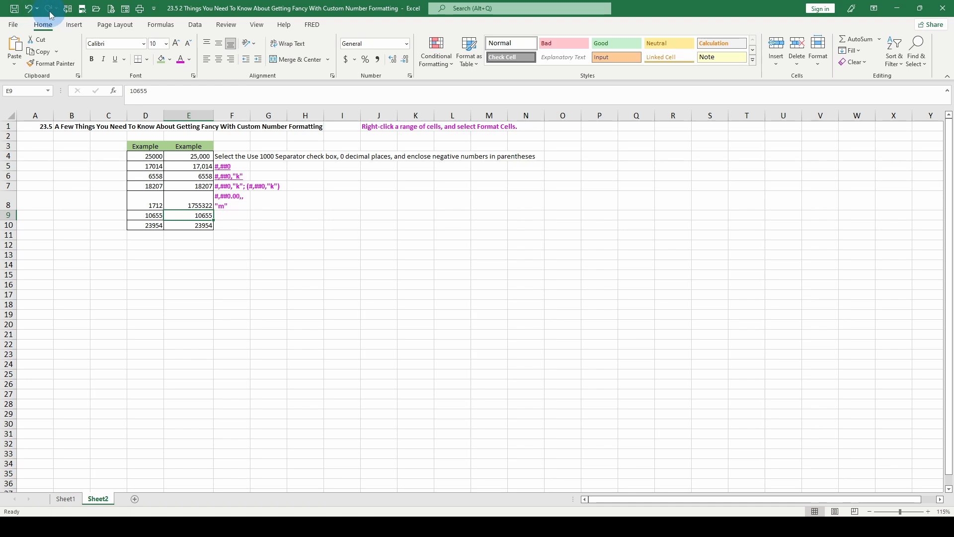
Undo the latest edits, including the value entered in cell E8
{"action": "left_click", "coordinate": [27, 8]}
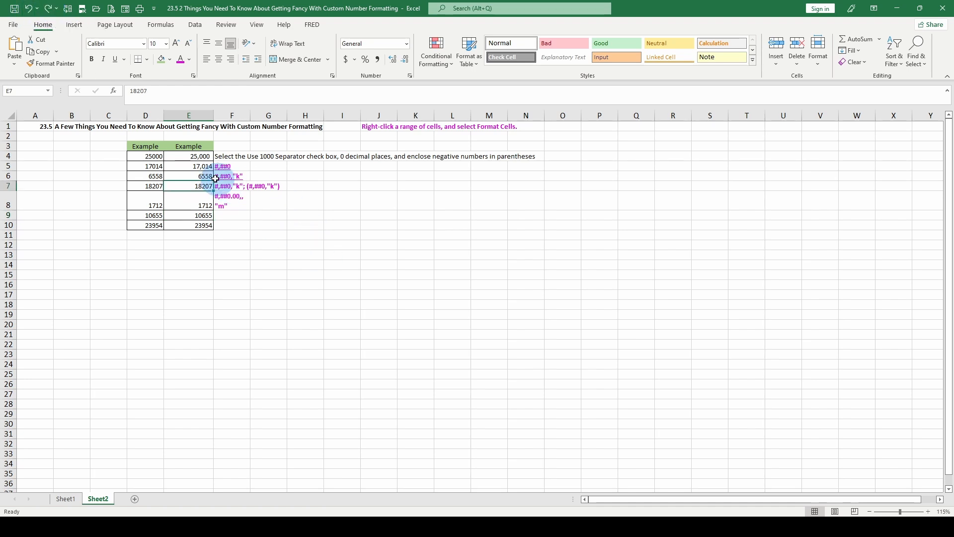